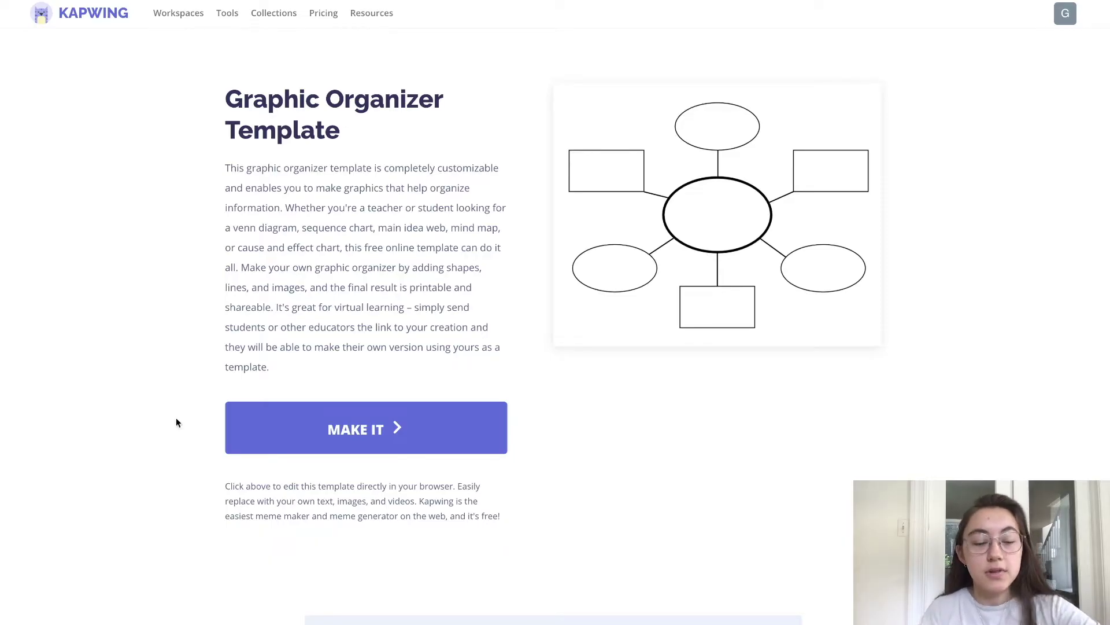
Step: Open the Graphic Organizer Template in Kapwing Studio with MAKE IT
{"action": "left_click", "coordinate": [318, 427]}
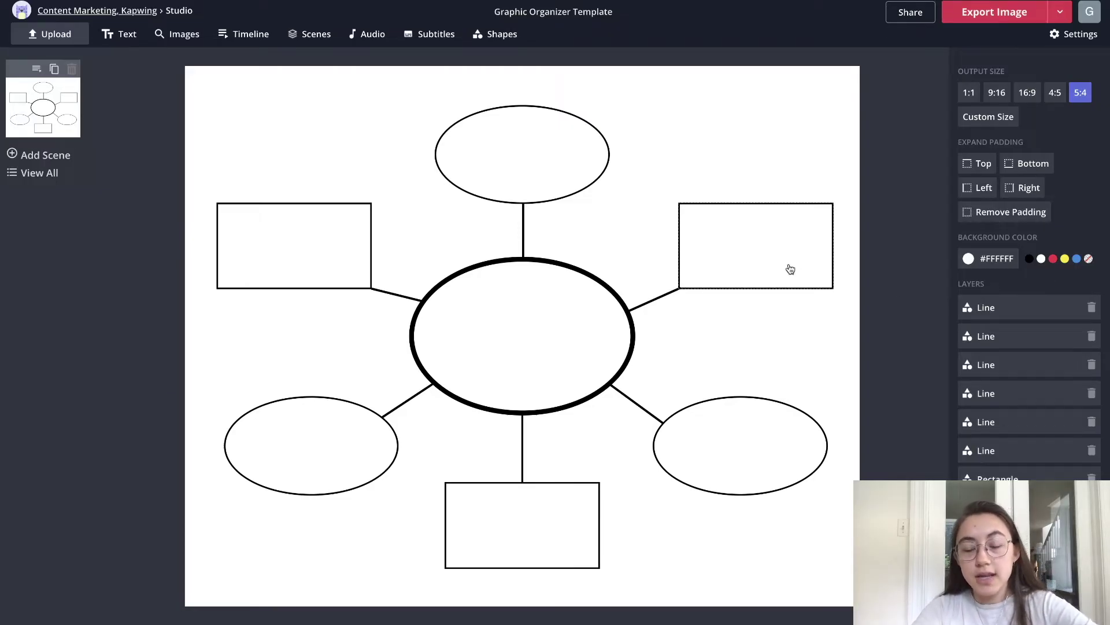
{"action": "left_click", "coordinate": [756, 261]}
{"action": "left_click", "coordinate": [570, 179]}
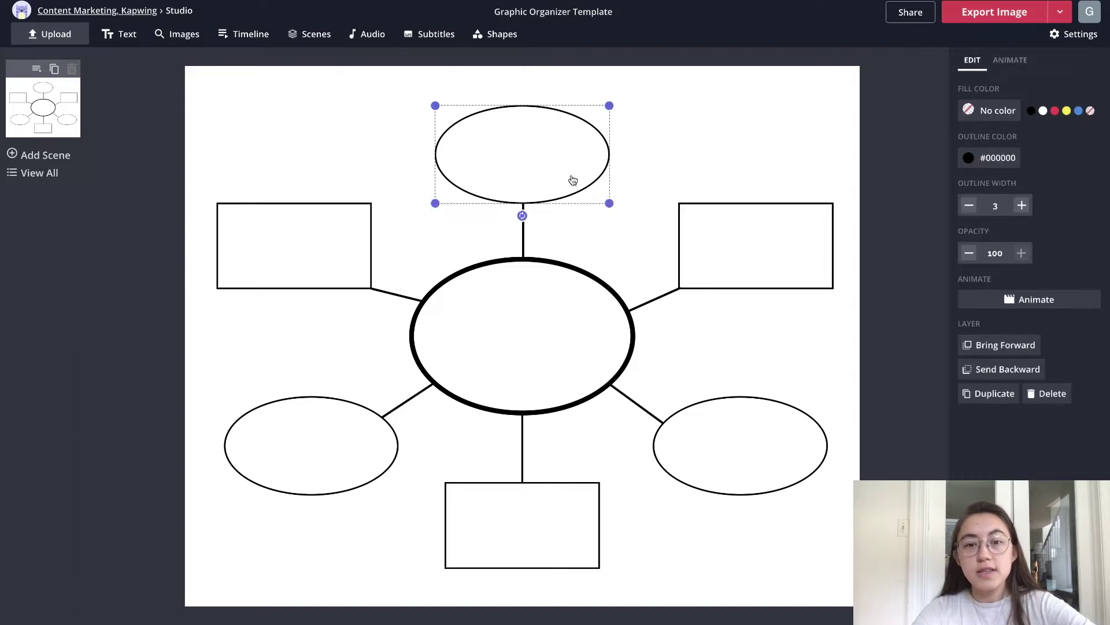
{"action": "left_click", "coordinate": [367, 241]}
{"action": "left_click", "coordinate": [409, 303]}
{"action": "left_click", "coordinate": [415, 318]}
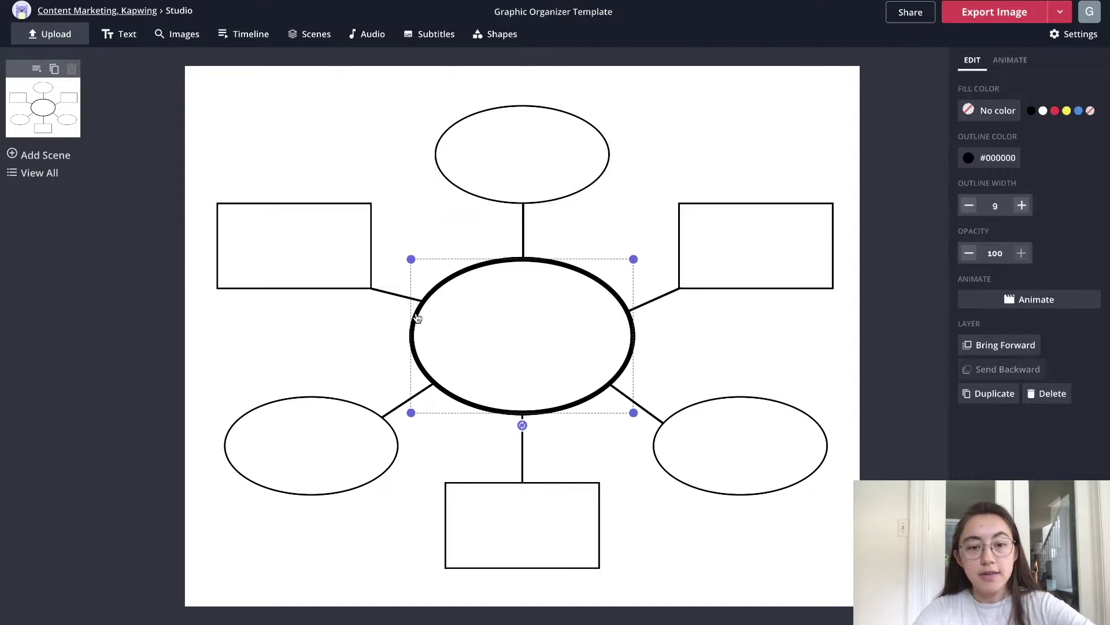
{"action": "left_click", "coordinate": [661, 305]}
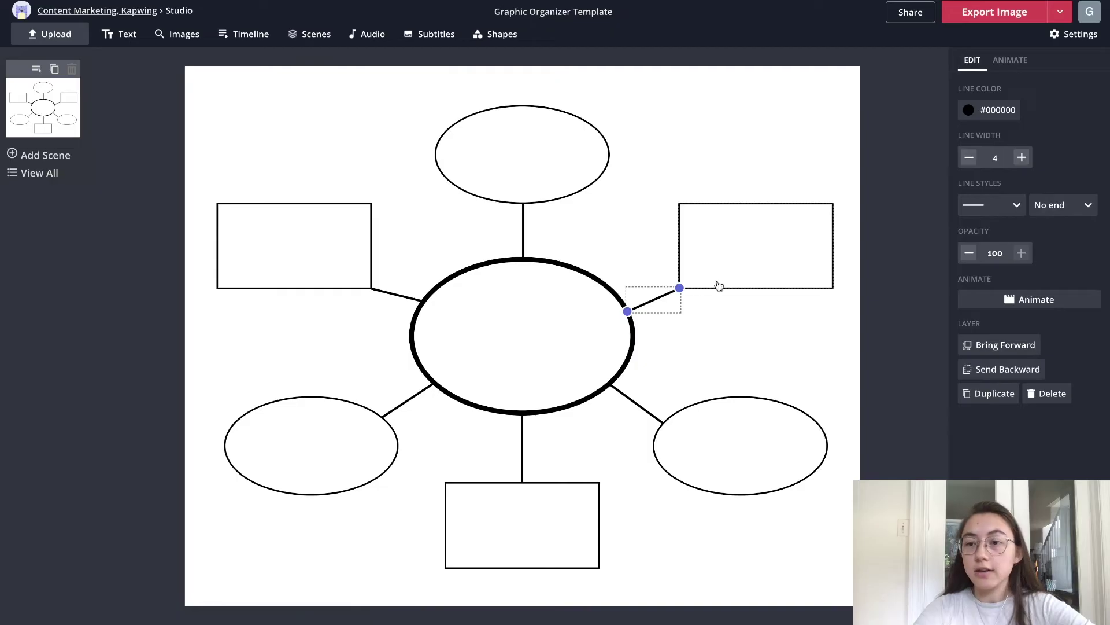
{"action": "left_click", "coordinate": [904, 264]}
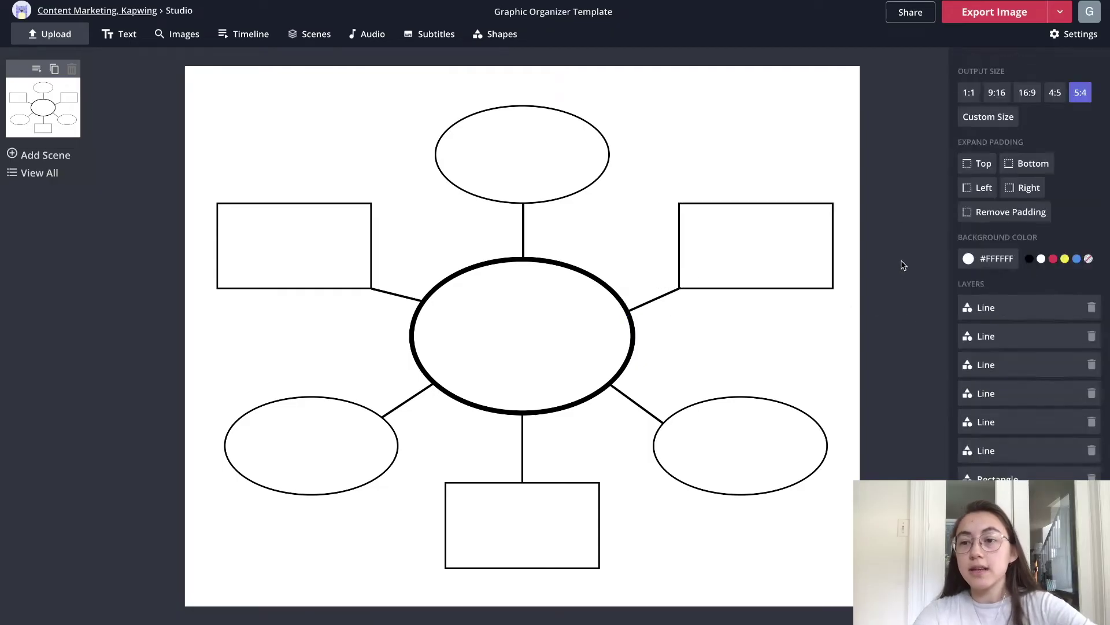
{"action": "scroll", "coordinate": [1020, 341], "scroll_direction": "down", "scroll_amount": 1}
{"action": "scroll", "coordinate": [1020, 342], "scroll_direction": "down", "scroll_amount": 1}
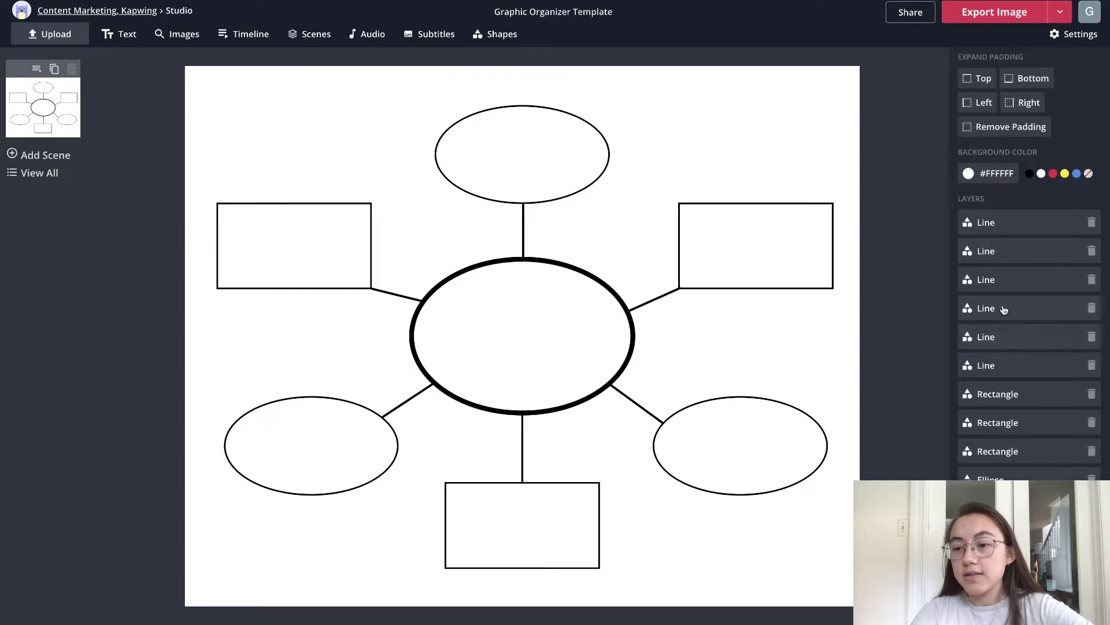
Step: Delete the upper-right rectangle from the mind-map
{"action": "left_click", "coordinate": [736, 247]}
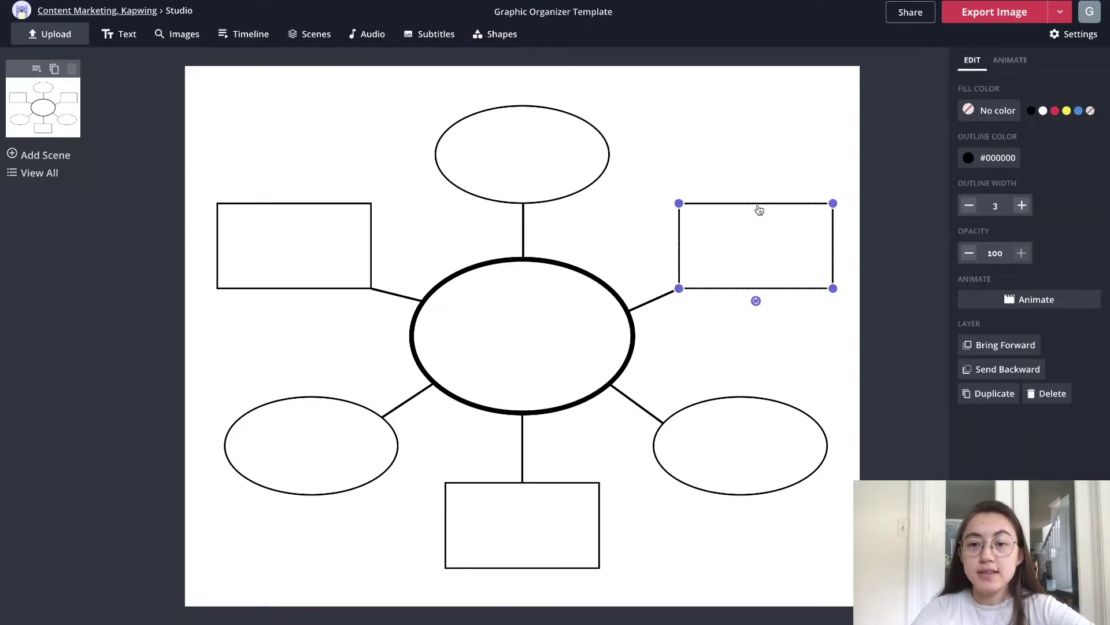
{"action": "left_click", "coordinate": [537, 186]}
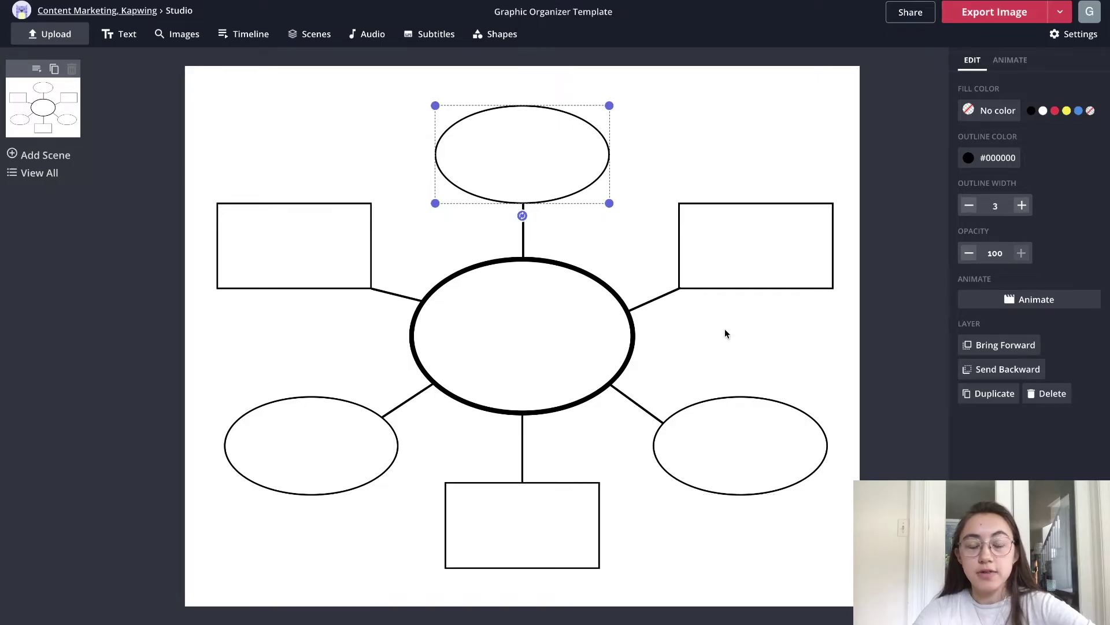
{"action": "left_click", "coordinate": [728, 257]}
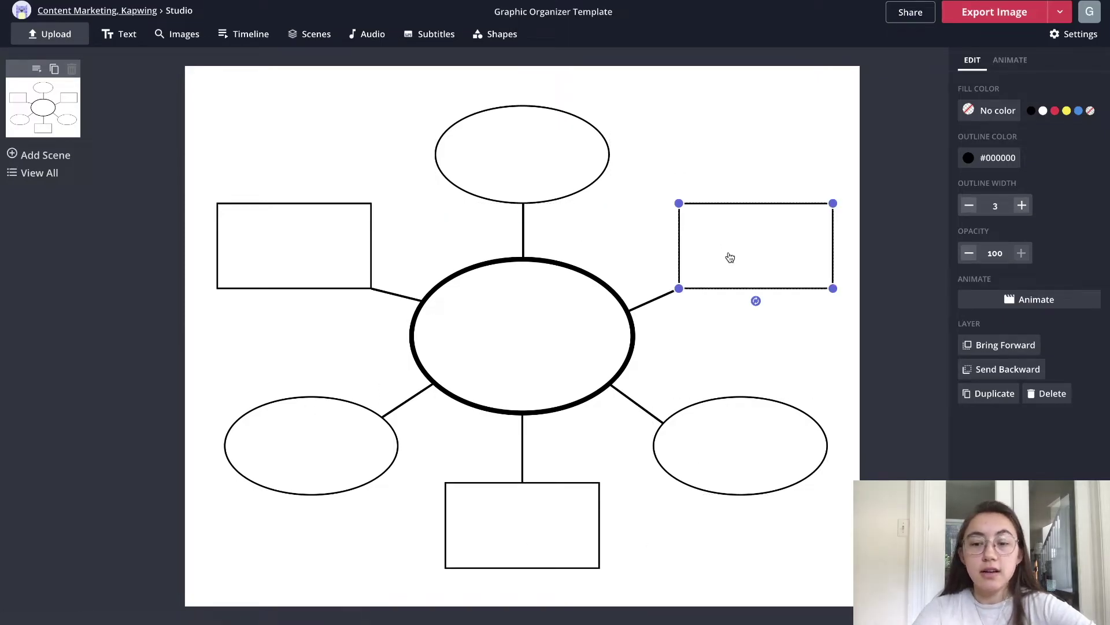
{"action": "key", "text": "Delete"}
Step: Duplicate the lower-right ellipse and place the copy in the empty upper-right spot
{"action": "left_click", "coordinate": [730, 422]}
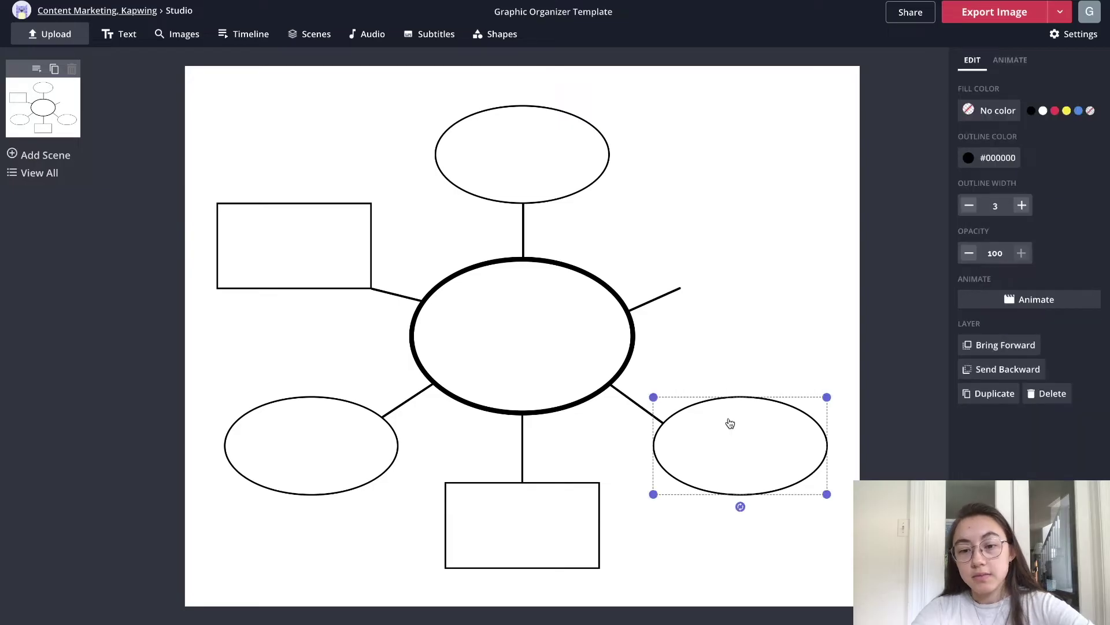
{"action": "key", "text": "ctrl+d"}
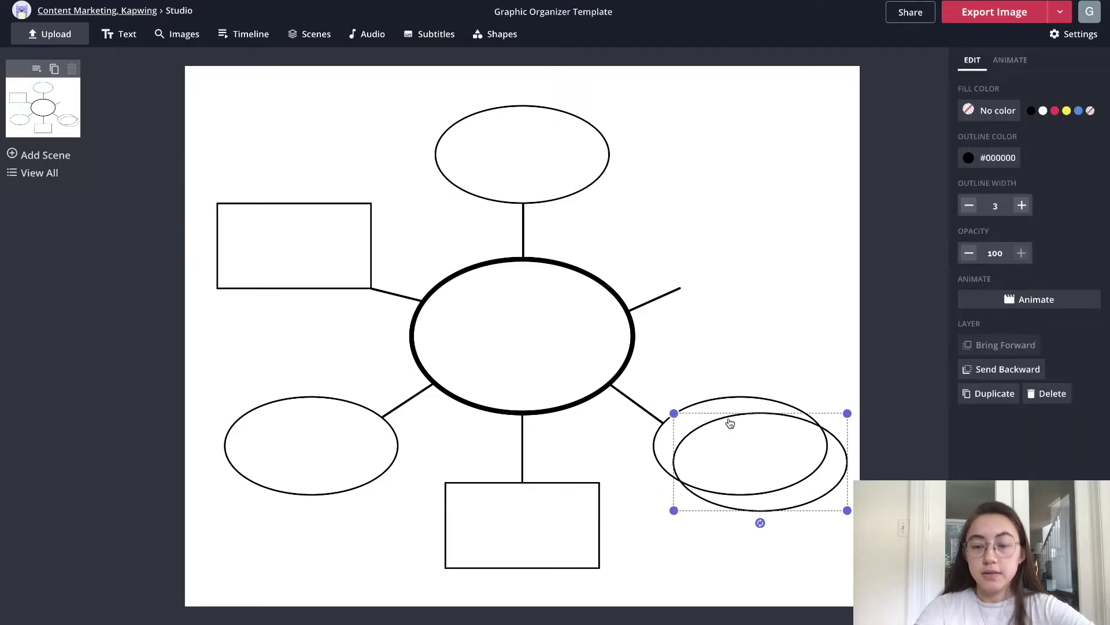
{"action": "left_click_drag", "start_coordinate": [731, 428], "coordinate": [701, 218]}
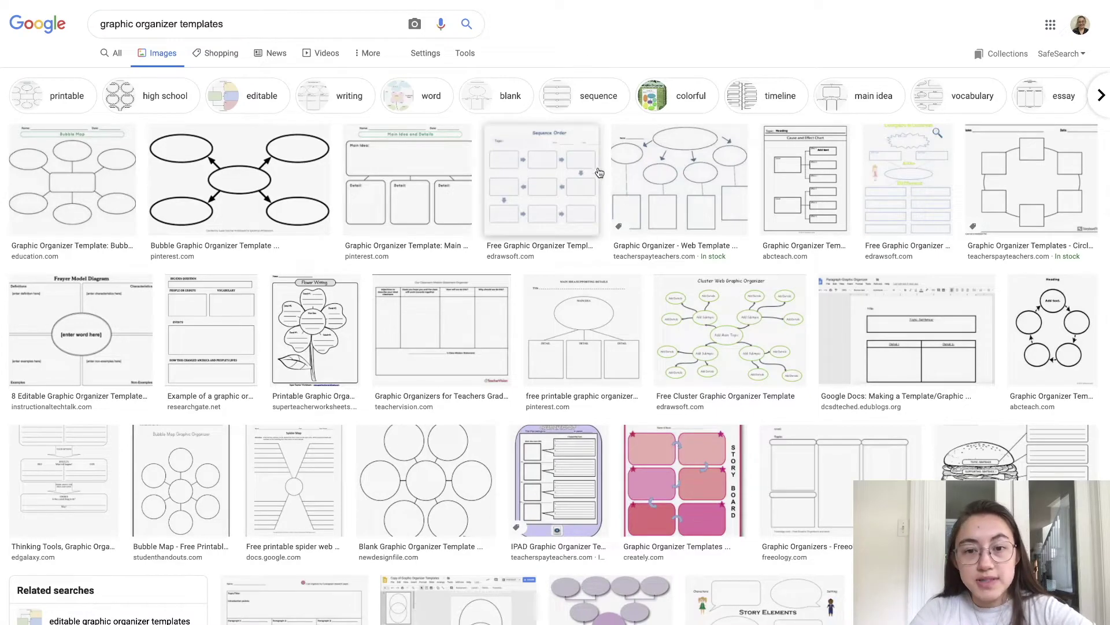
{"action": "scroll", "coordinate": [601, 172], "scroll_direction": "down", "scroll_amount": 7}
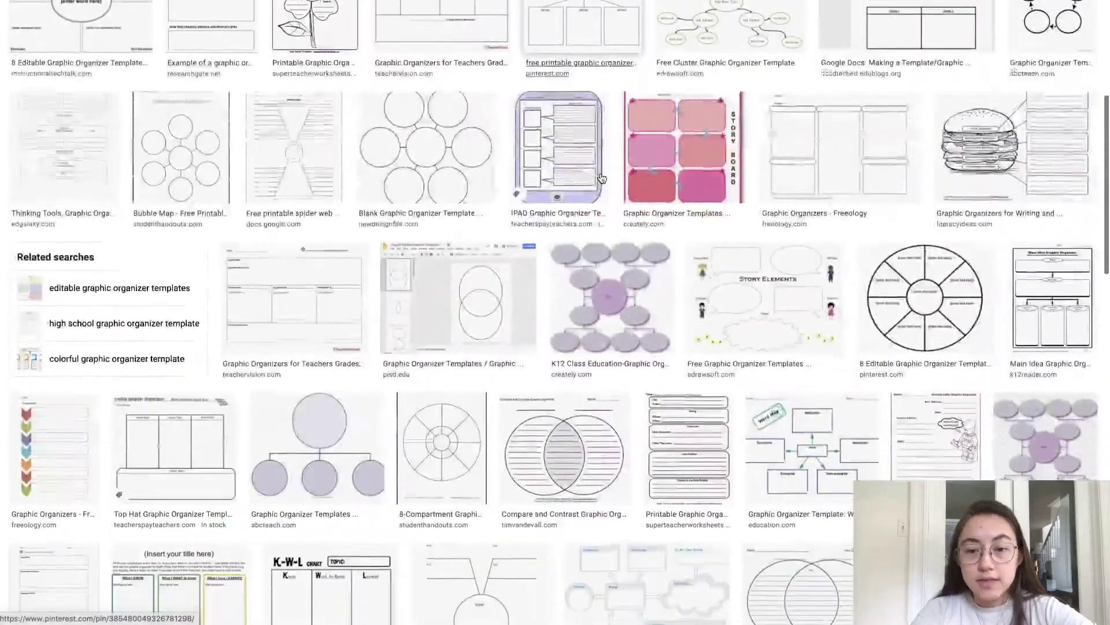
{"action": "scroll", "coordinate": [601, 177], "scroll_direction": "up", "scroll_amount": 7}
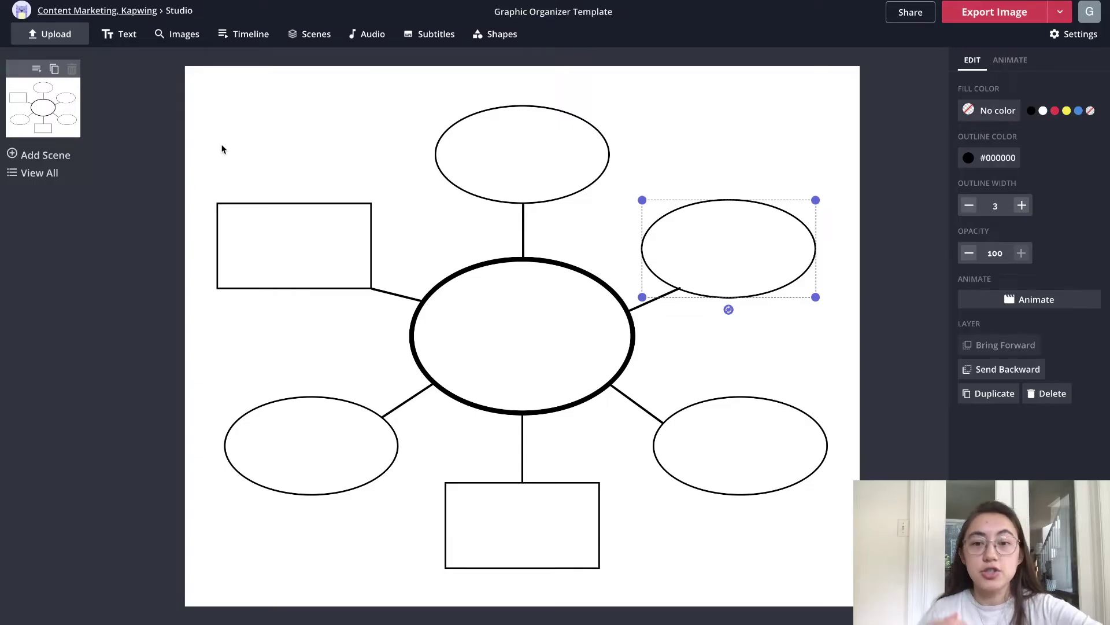
Step: Add a black square from Shapes and stretch it into a wide rectangle across the canvas top
{"action": "left_click", "coordinate": [490, 66]}
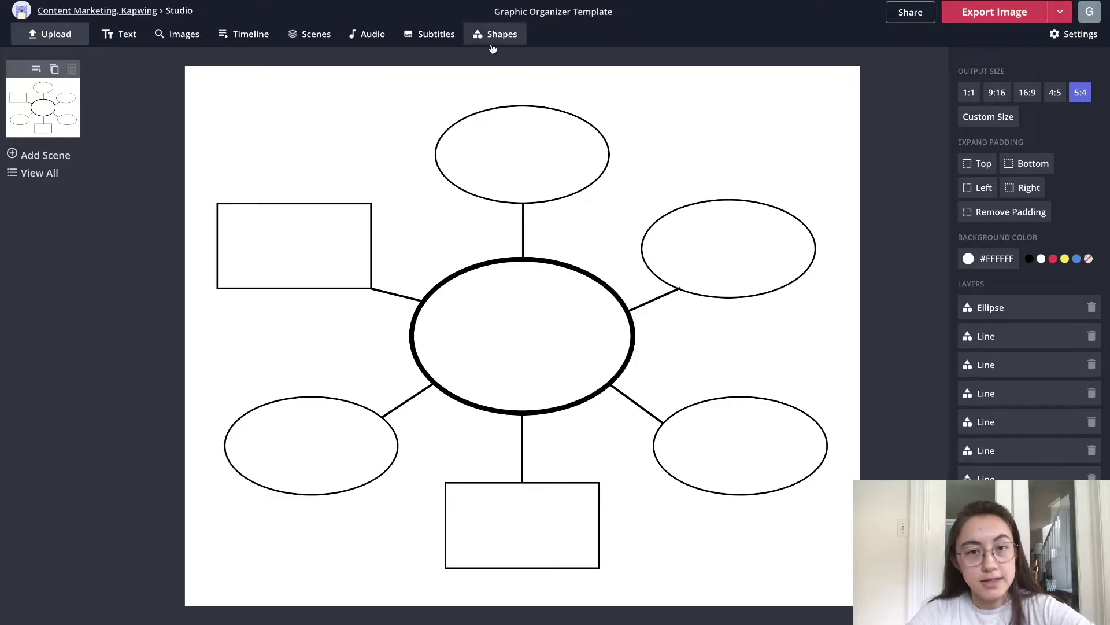
{"action": "left_click", "coordinate": [498, 36]}
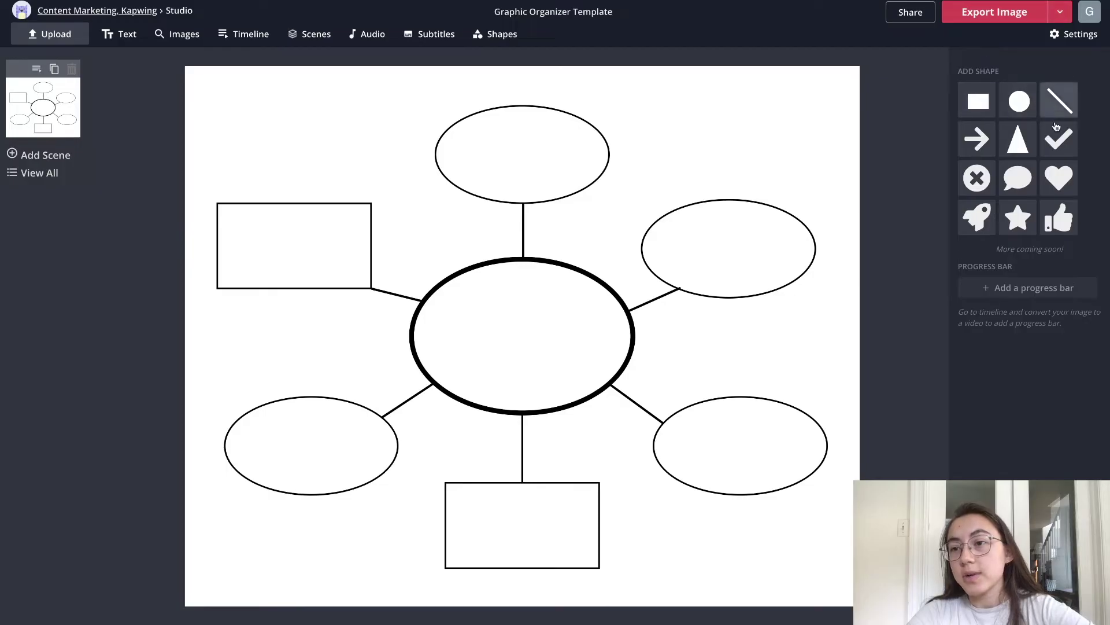
{"action": "left_click", "coordinate": [978, 101]}
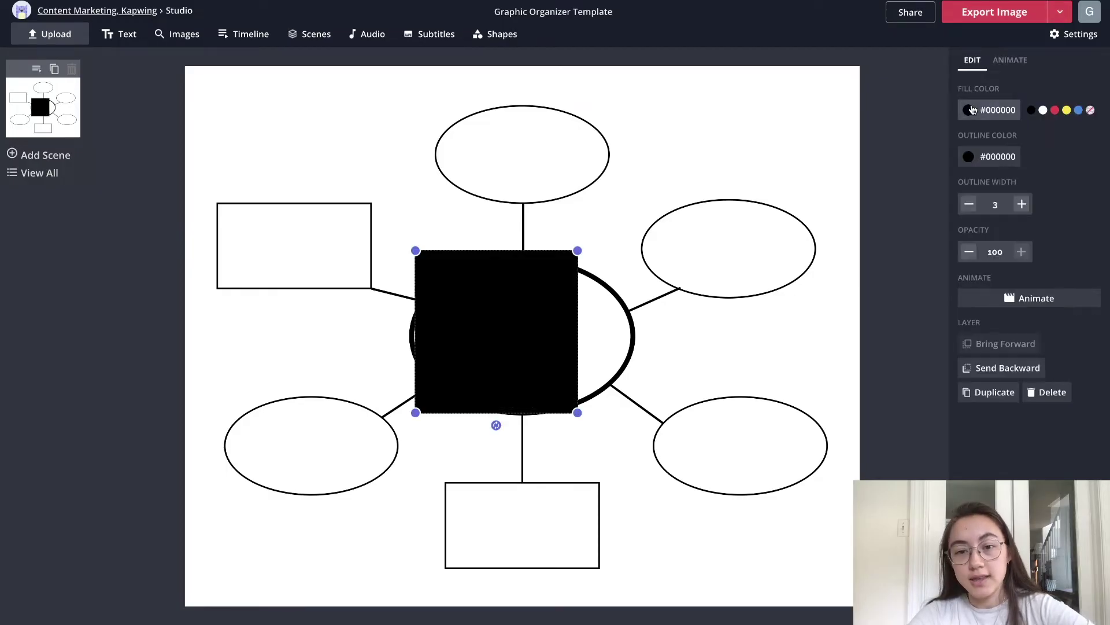
{"action": "left_click_drag", "start_coordinate": [512, 332], "coordinate": [726, 179]}
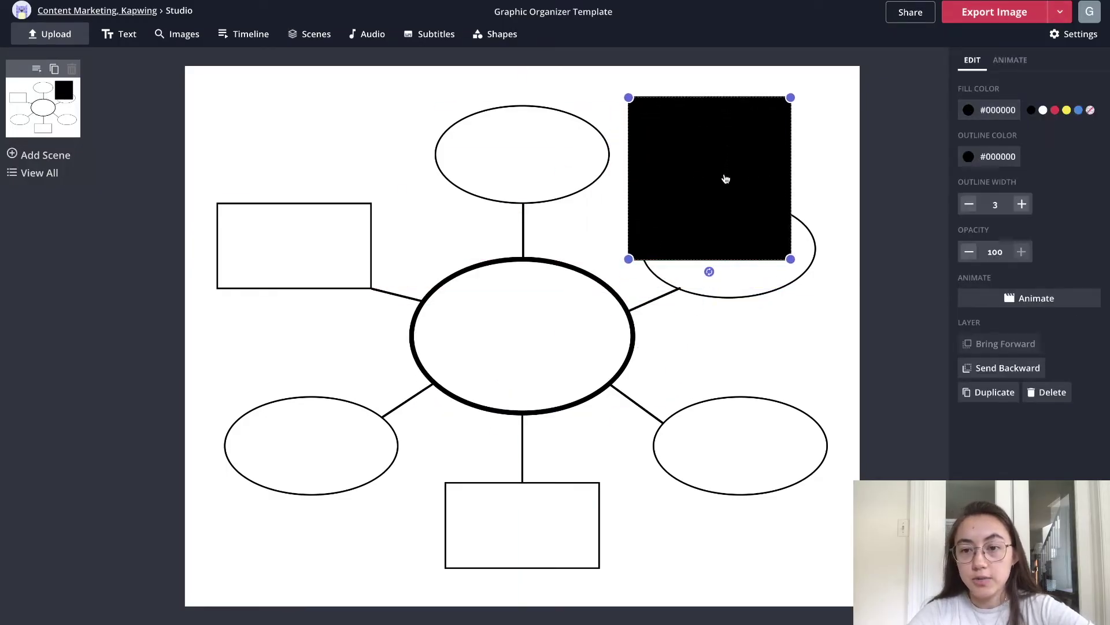
{"action": "left_click_drag", "start_coordinate": [737, 241], "coordinate": [319, 204]}
{"action": "left_click_drag", "start_coordinate": [433, 258], "coordinate": [812, 249]}
{"action": "mouse_move", "coordinate": [622, 201]}
{"action": "left_mouse_down"}
{"action": "mouse_move", "coordinate": [592, 201]}
{"action": "mouse_move", "coordinate": [604, 202]}
{"action": "left_mouse_up"}
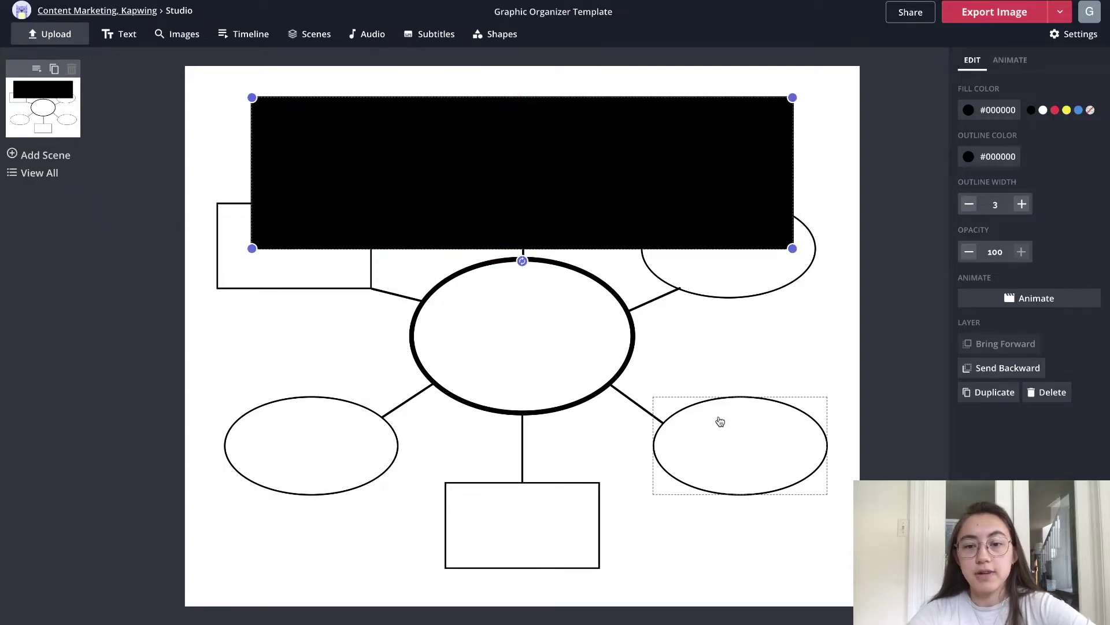
{"action": "left_click_drag", "start_coordinate": [407, 183], "coordinate": [704, 174]}
Step: Delete the top, upper-right and lower-right ellipses and left rectangle, then centre the black rectangle at top
{"action": "left_click", "coordinate": [488, 158]}
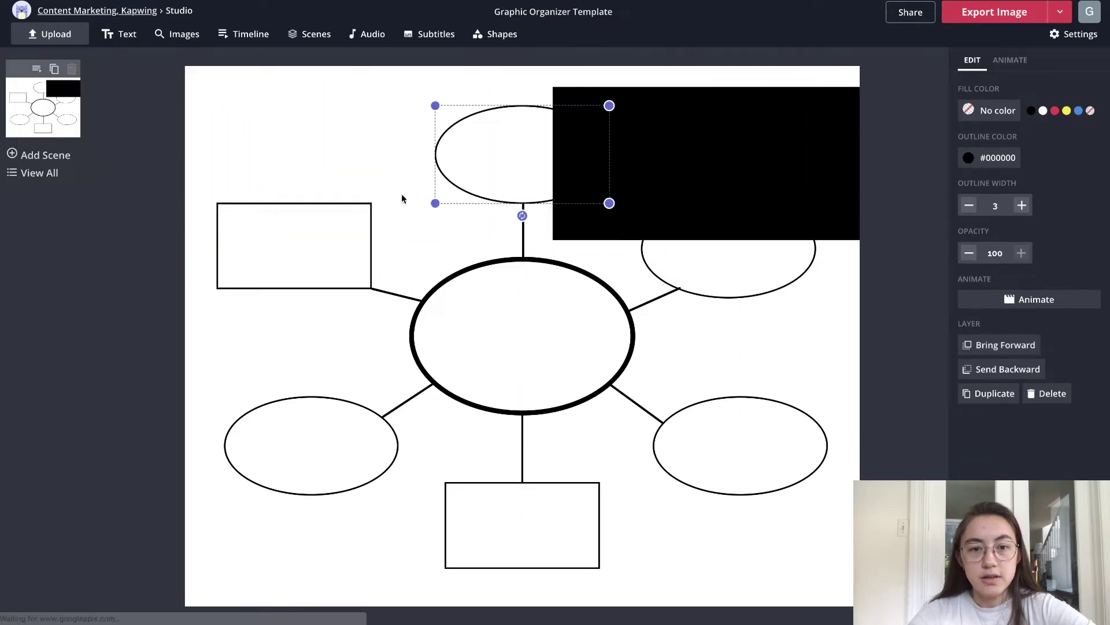
{"action": "key", "text": "Delete"}
{"action": "left_click", "coordinate": [326, 227]}
{"action": "key", "text": "Delete"}
{"action": "left_click", "coordinate": [672, 258]}
{"action": "key", "text": "Delete"}
{"action": "left_click", "coordinate": [721, 448]}
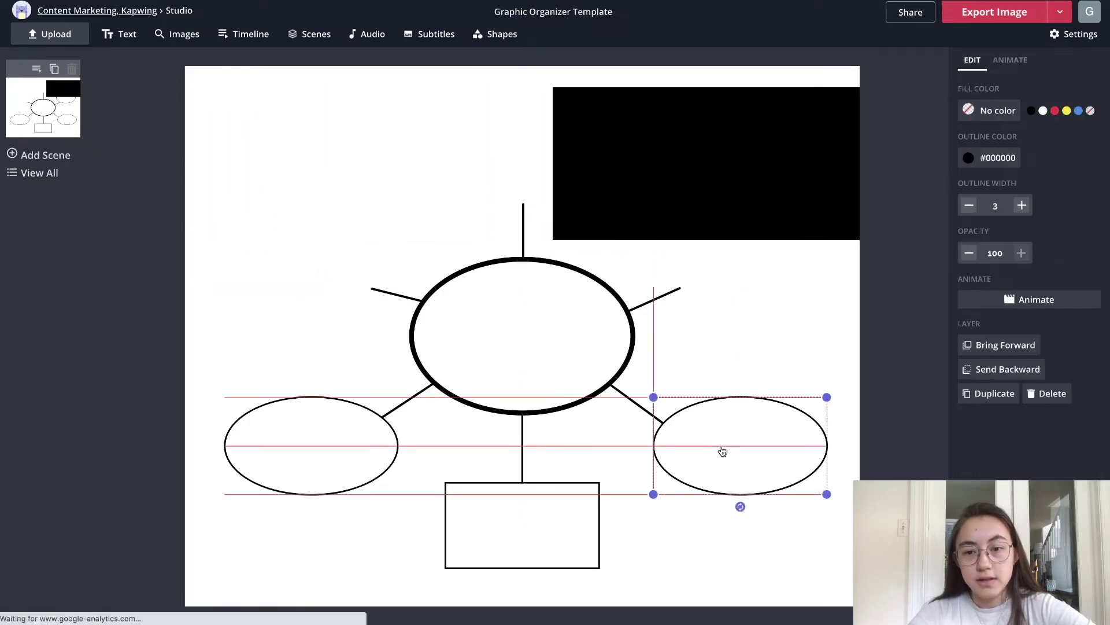
{"action": "key", "text": "Delete"}
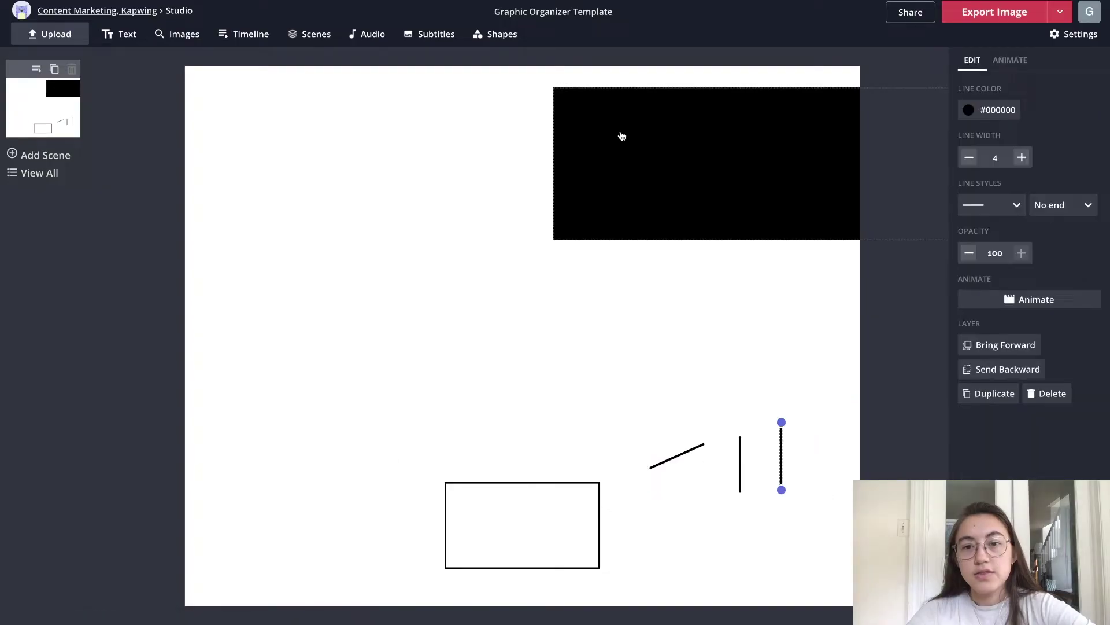
{"action": "left_click", "coordinate": [623, 137]}
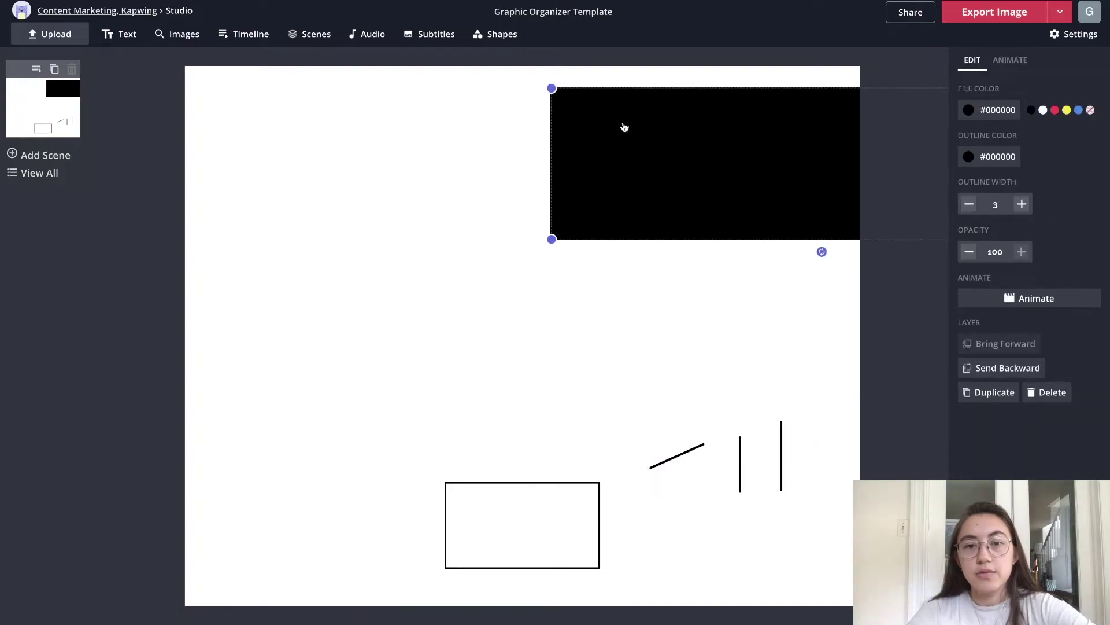
{"action": "left_click_drag", "start_coordinate": [622, 123], "coordinate": [331, 151]}
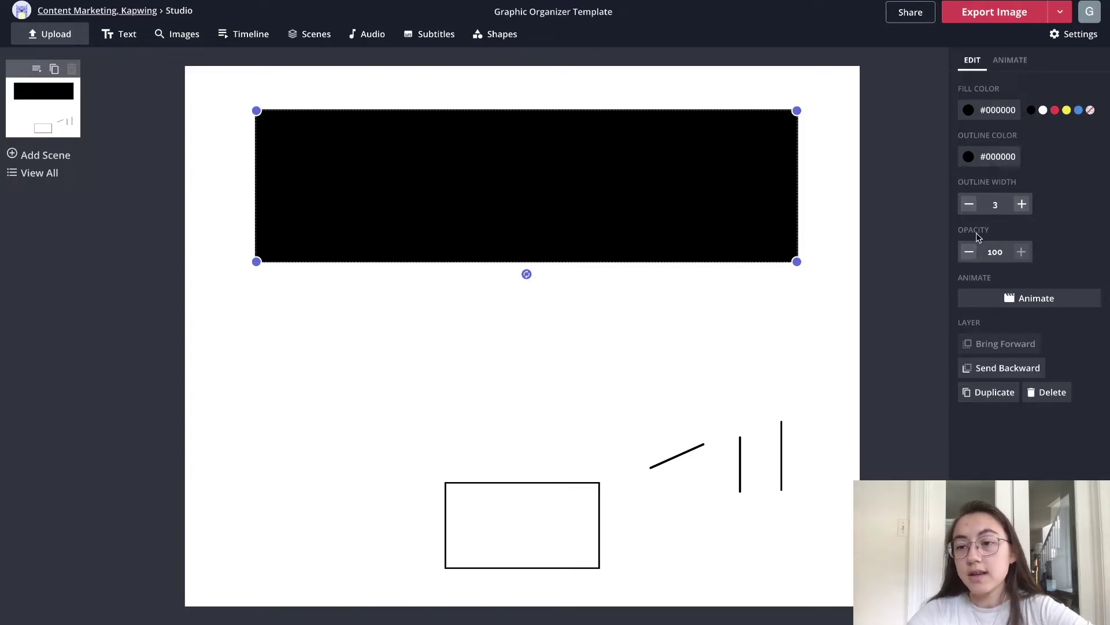
Step: Change the top rectangle's fill to white, keeping it in place
{"action": "left_click", "coordinate": [1042, 110]}
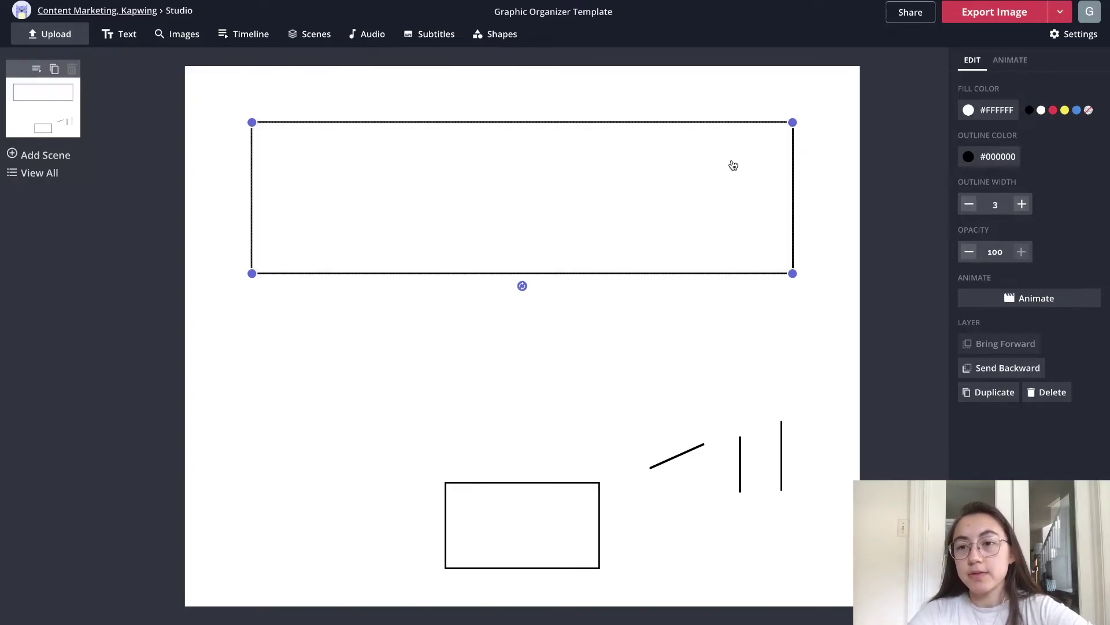
{"action": "mouse_move", "coordinate": [731, 166]}
{"action": "left_mouse_down"}
{"action": "mouse_move", "coordinate": [739, 197]}
{"action": "mouse_move", "coordinate": [738, 185]}
{"action": "left_mouse_up"}
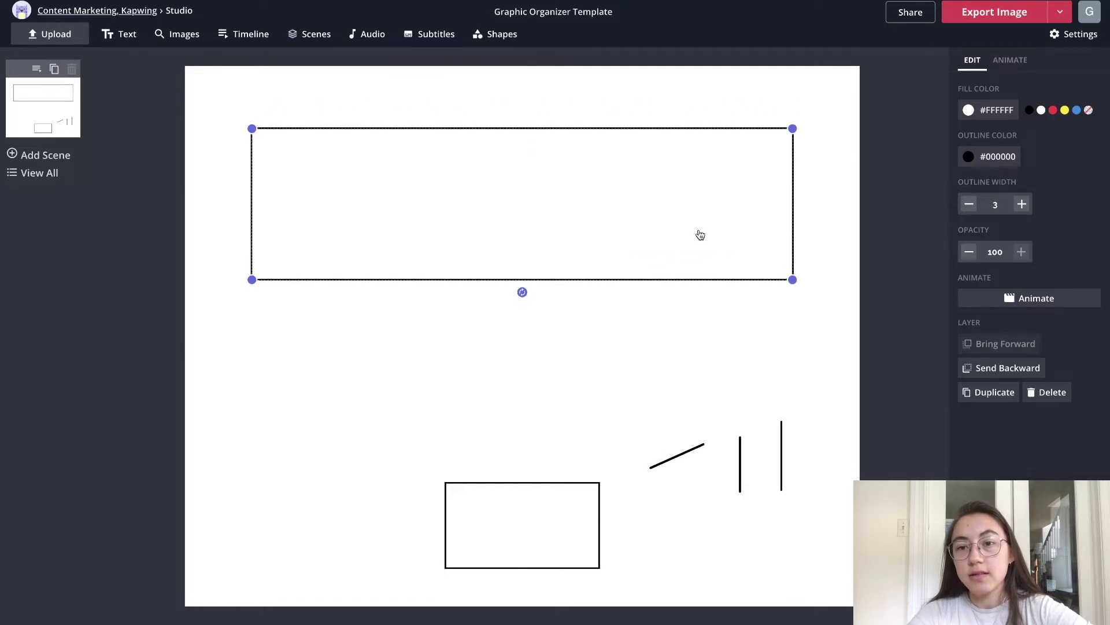
{"action": "left_click_drag", "start_coordinate": [514, 529], "coordinate": [329, 384]}
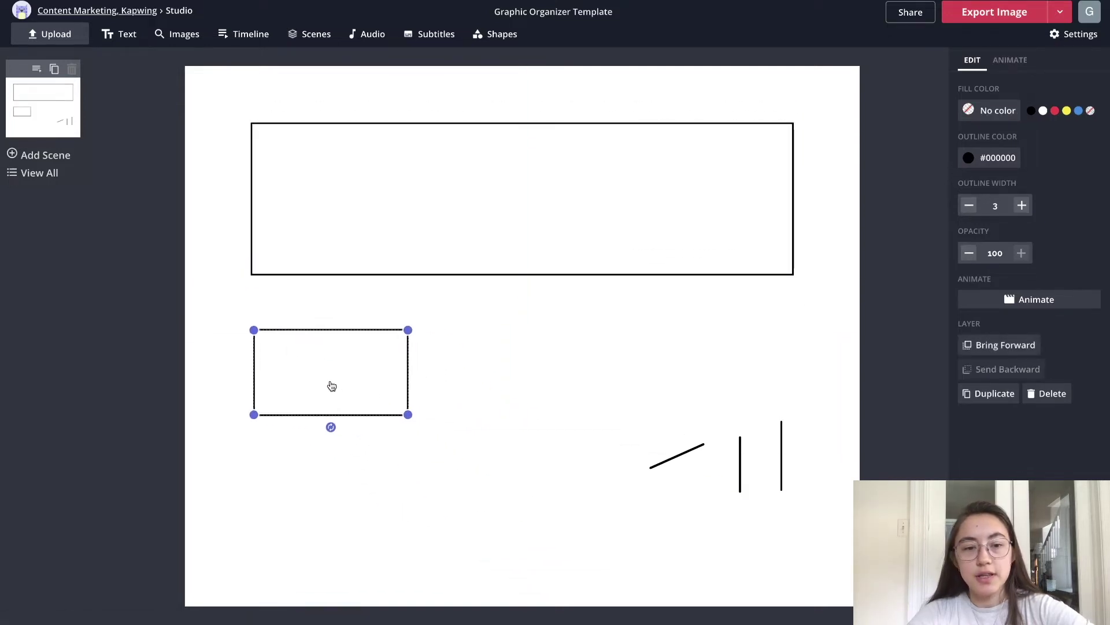
Step: Make the small box taller below the banner and duplicate it into three evenly spaced boxes
{"action": "left_click_drag", "start_coordinate": [411, 414], "coordinate": [408, 517]}
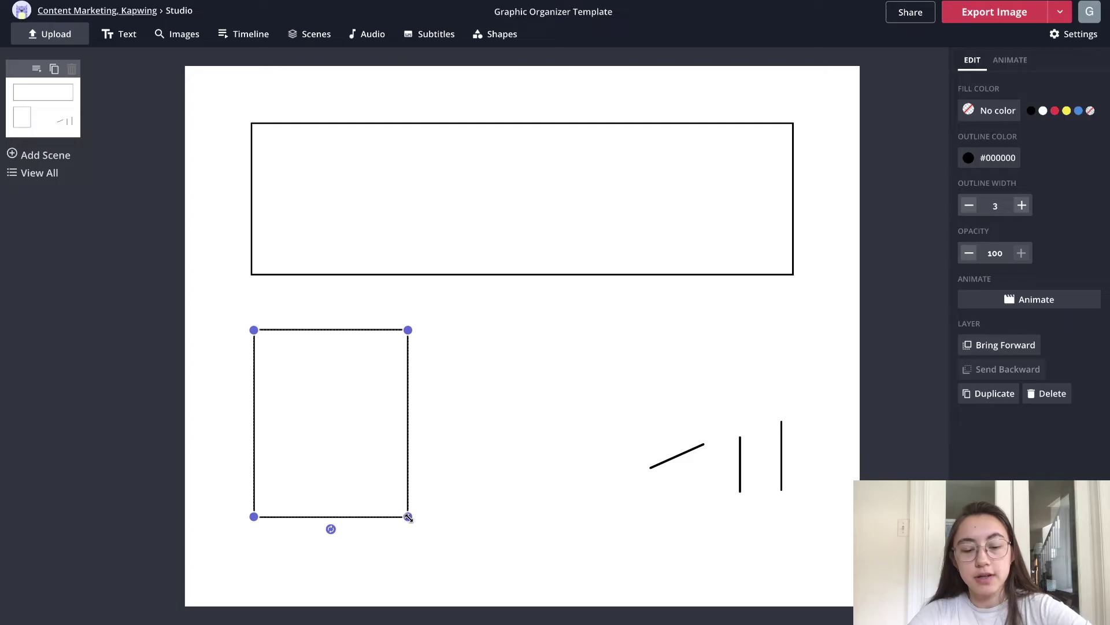
{"action": "key", "text": "ctrl+d"}
{"action": "key", "text": "ctrl+d"}
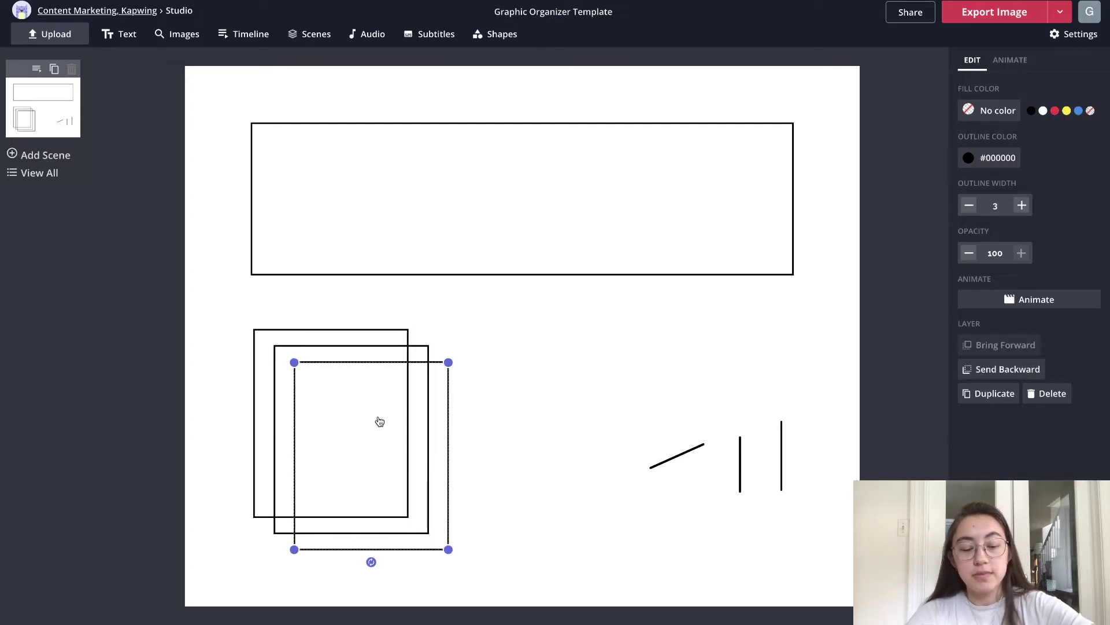
{"action": "left_click_drag", "start_coordinate": [377, 422], "coordinate": [652, 394]}
{"action": "left_click_drag", "start_coordinate": [387, 424], "coordinate": [531, 407]}
{"action": "left_click_drag", "start_coordinate": [689, 416], "coordinate": [744, 416]}
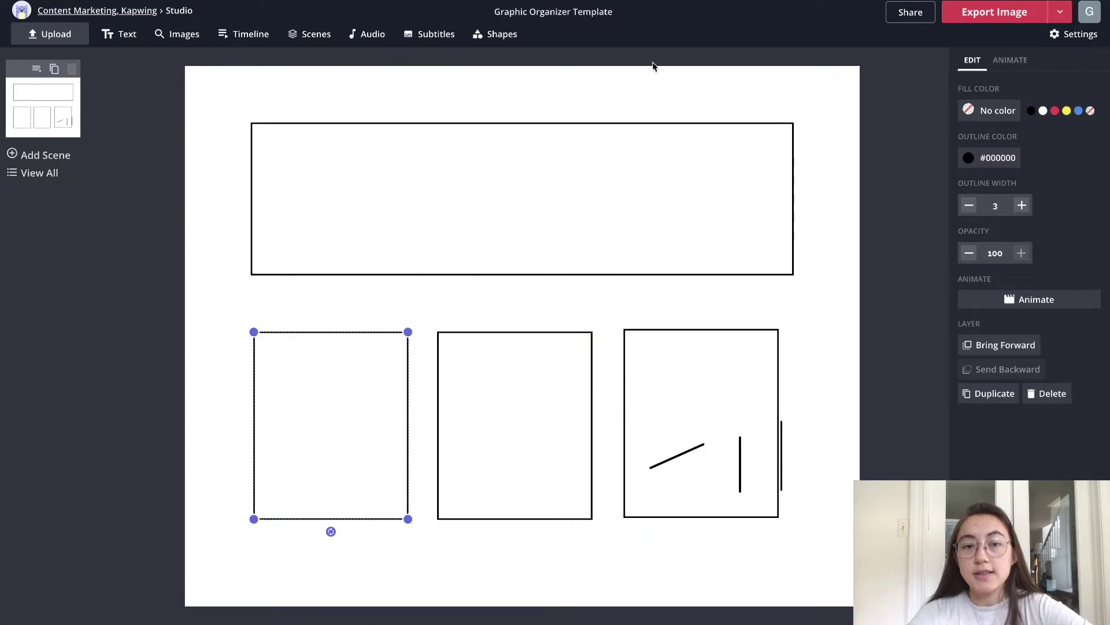
{"action": "left_click", "coordinate": [884, 282]}
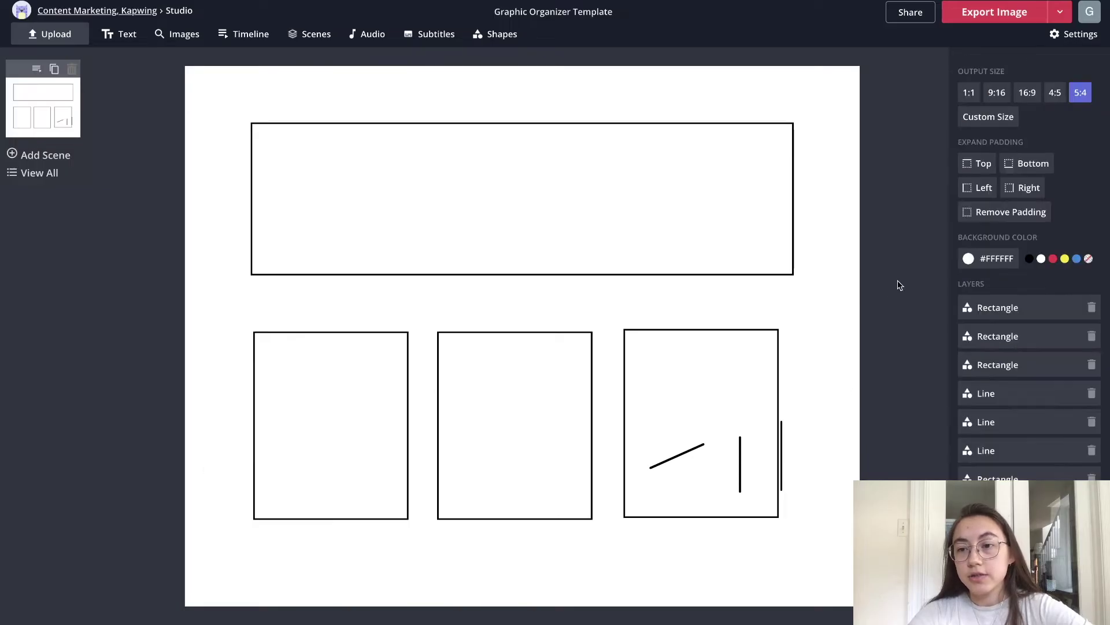
{"action": "left_click", "coordinate": [969, 92]}
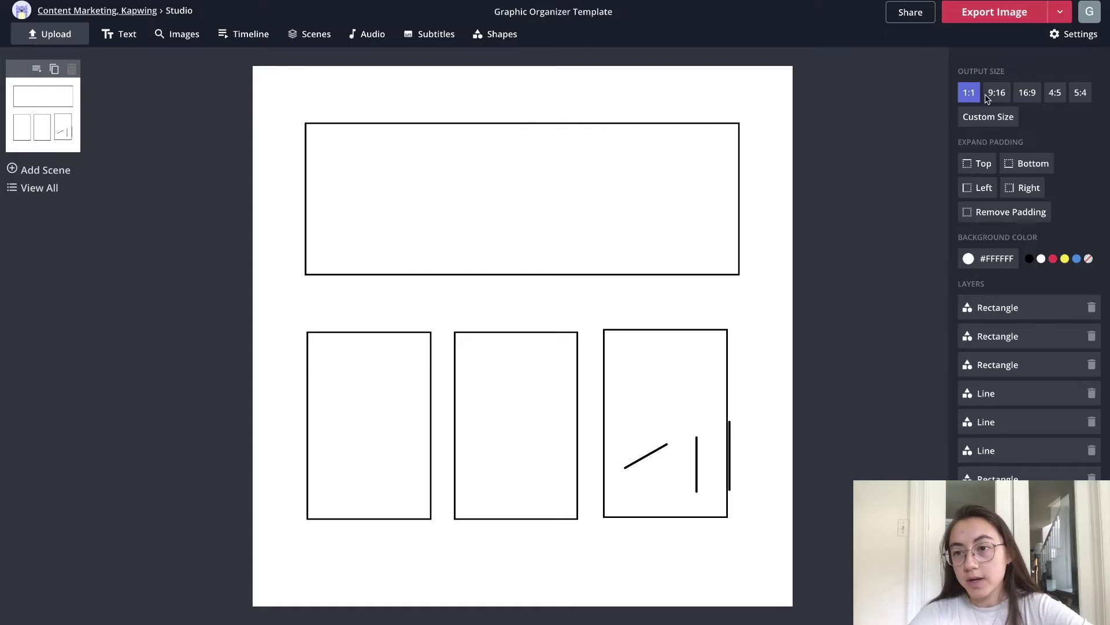
{"action": "left_click", "coordinate": [1004, 96]}
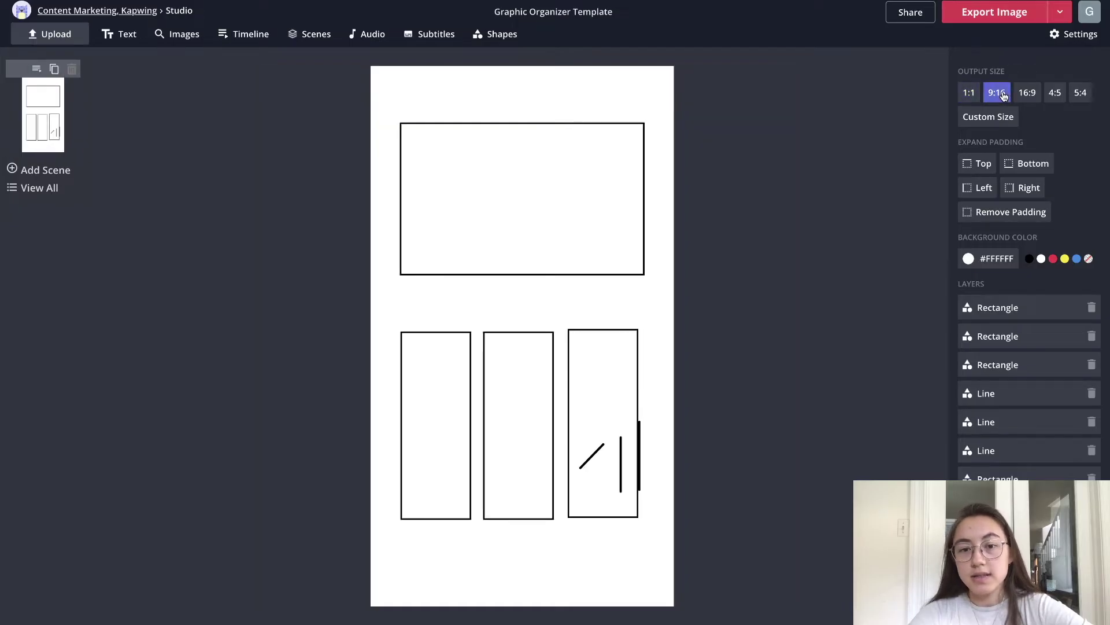
{"action": "left_click", "coordinate": [1024, 94]}
{"action": "left_click", "coordinate": [1056, 95]}
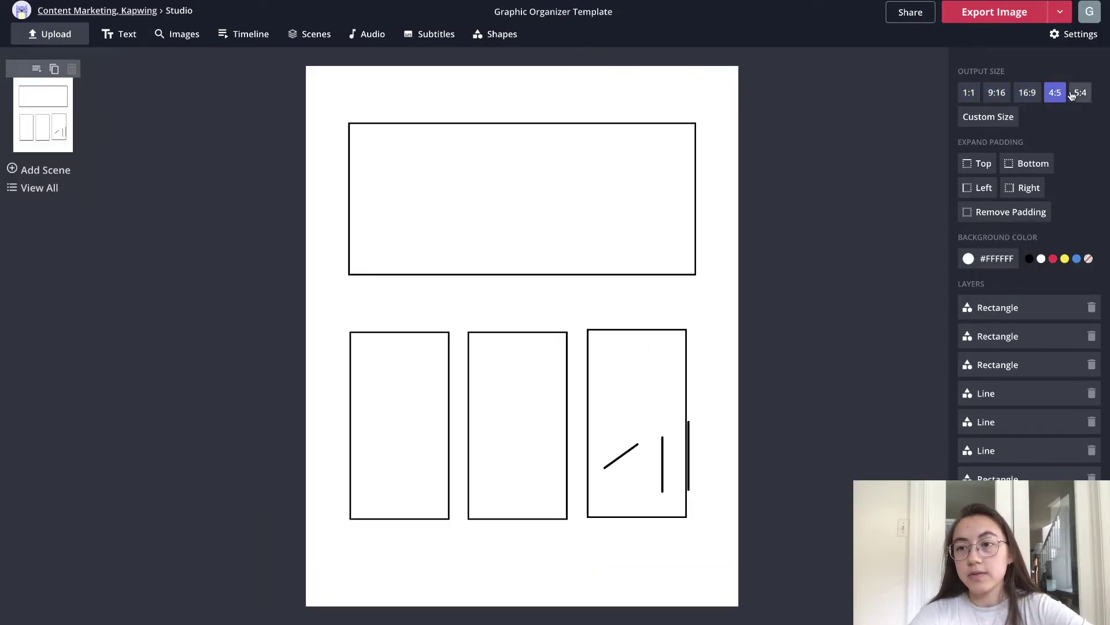
{"action": "left_click", "coordinate": [1078, 94]}
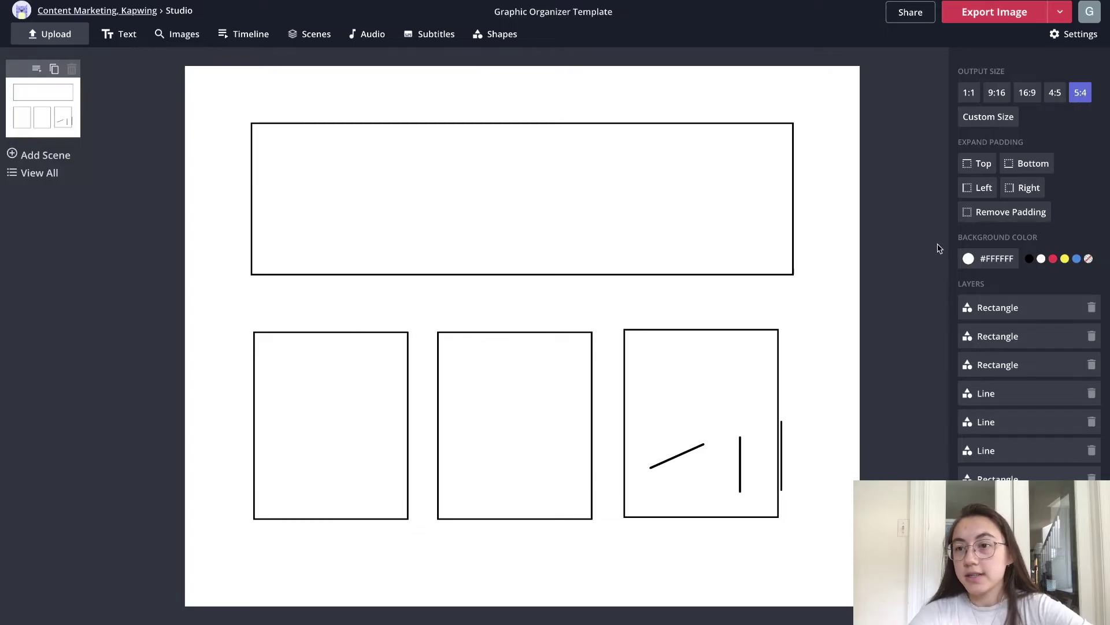
Step: Centre the middle box, lower the top box slightly, and space the left and right boxes evenly
{"action": "left_click_drag", "start_coordinate": [544, 397], "coordinate": [551, 397]}
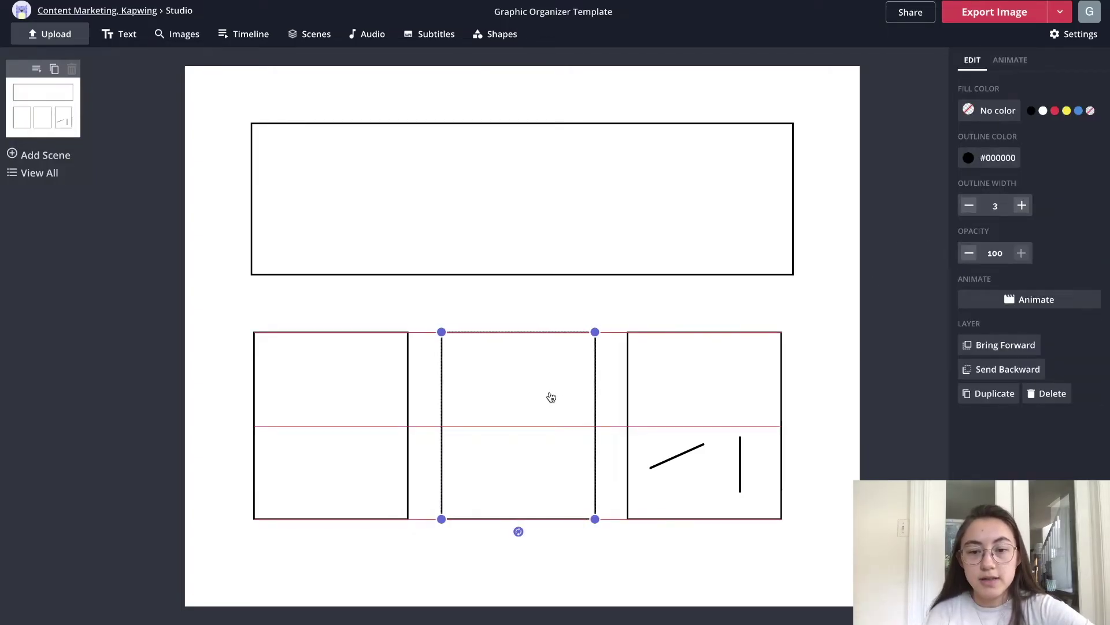
{"action": "left_click_drag", "start_coordinate": [551, 397], "coordinate": [555, 398]}
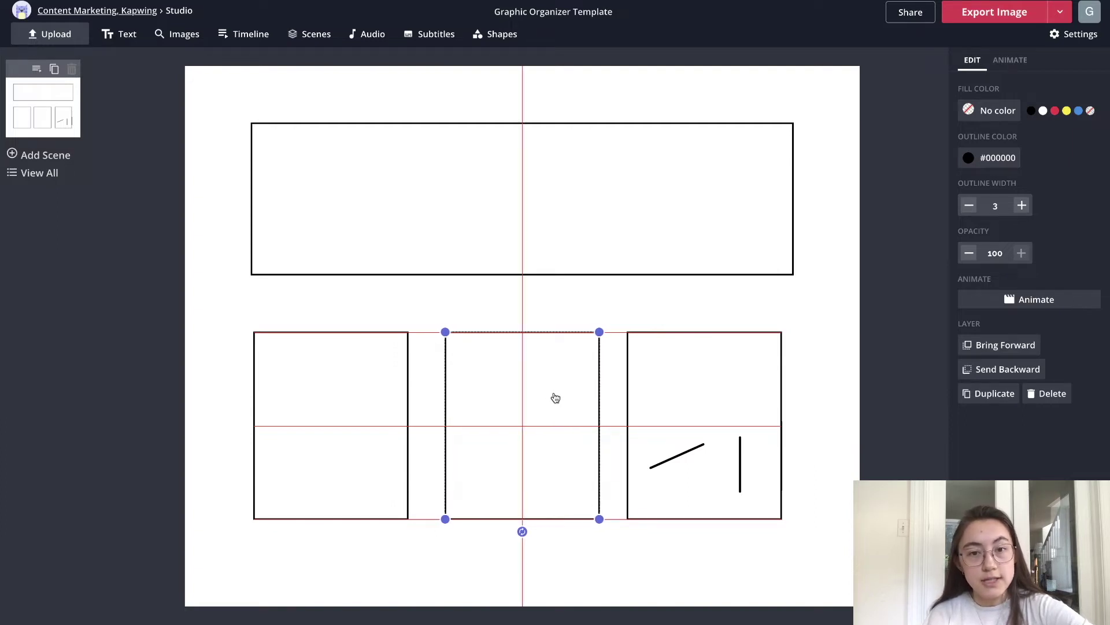
{"action": "left_click_drag", "start_coordinate": [556, 398], "coordinate": [557, 398]}
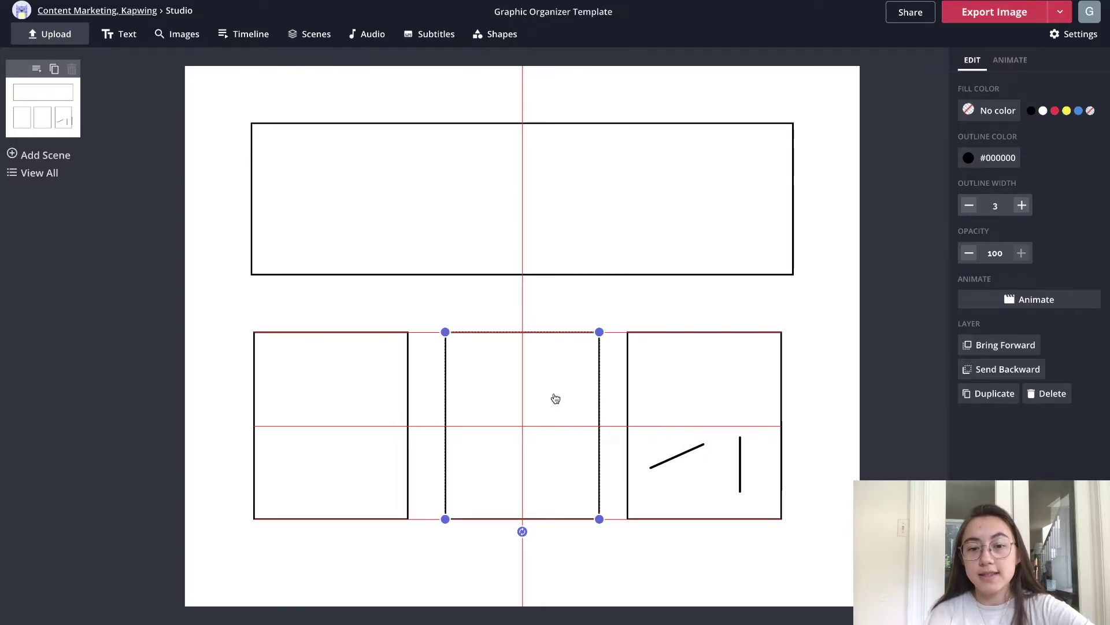
{"action": "left_click", "coordinate": [555, 399]}
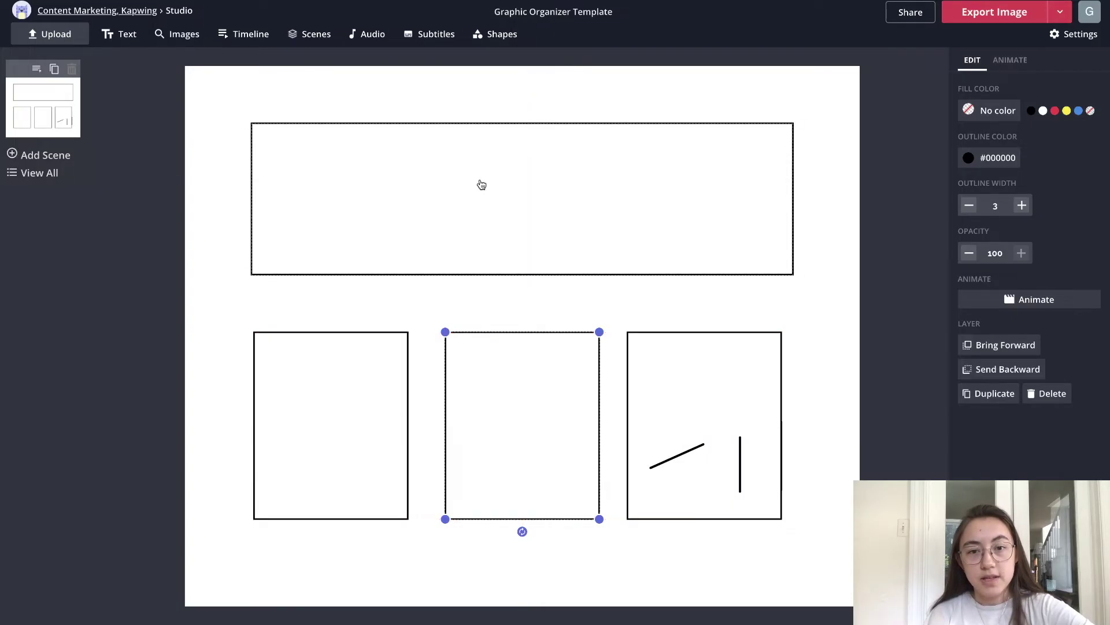
{"action": "left_click_drag", "start_coordinate": [480, 183], "coordinate": [481, 201]}
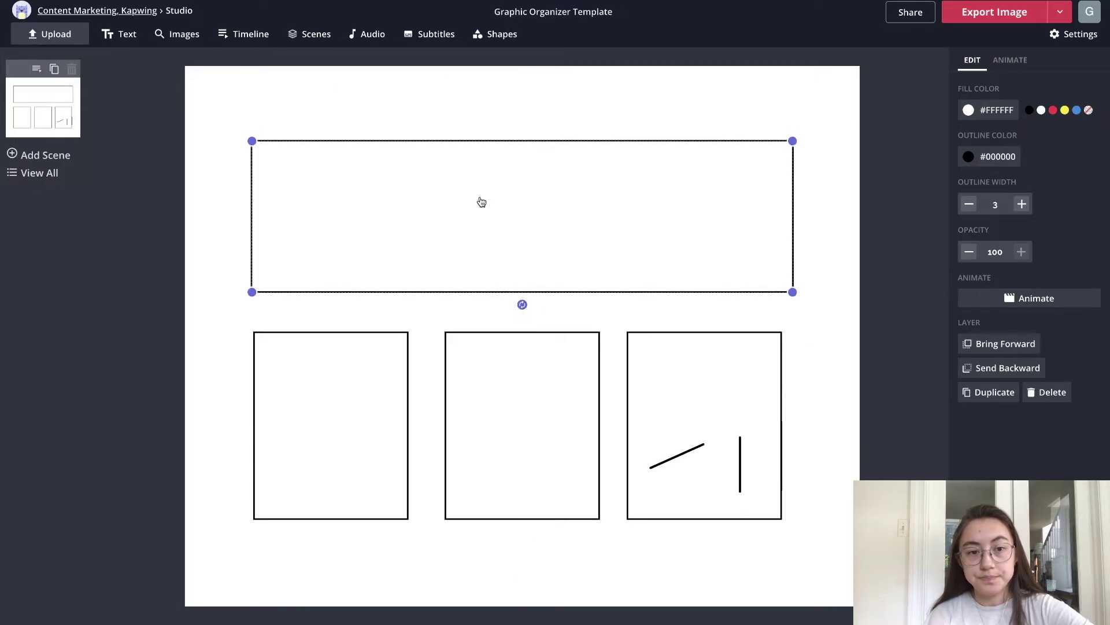
{"action": "left_click_drag", "start_coordinate": [355, 414], "coordinate": [353, 414]}
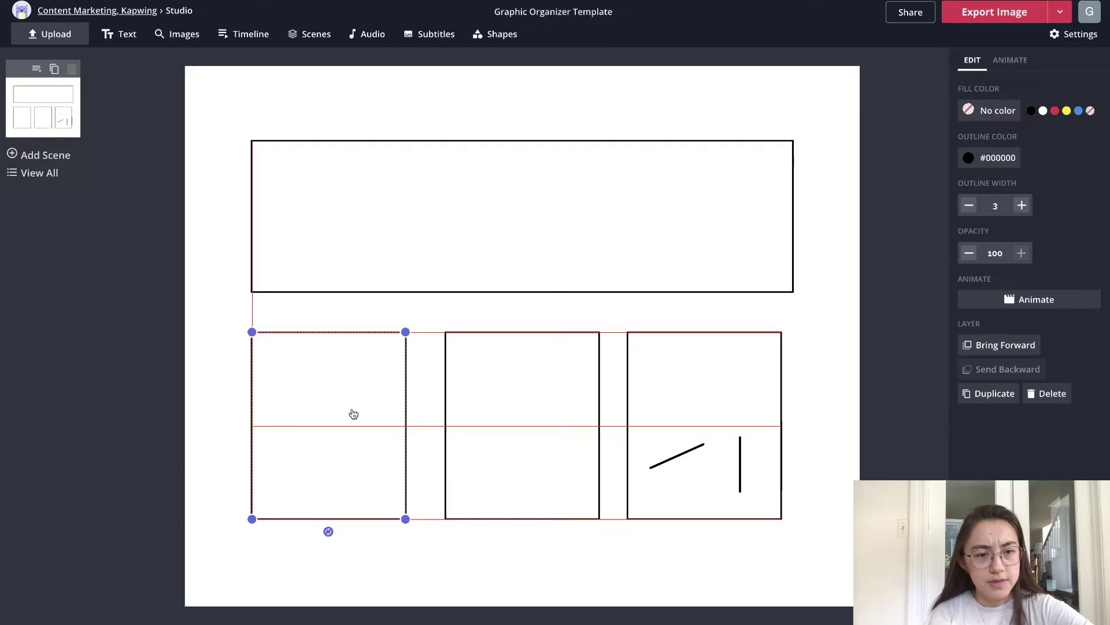
{"action": "left_click_drag", "start_coordinate": [353, 414], "coordinate": [352, 414]}
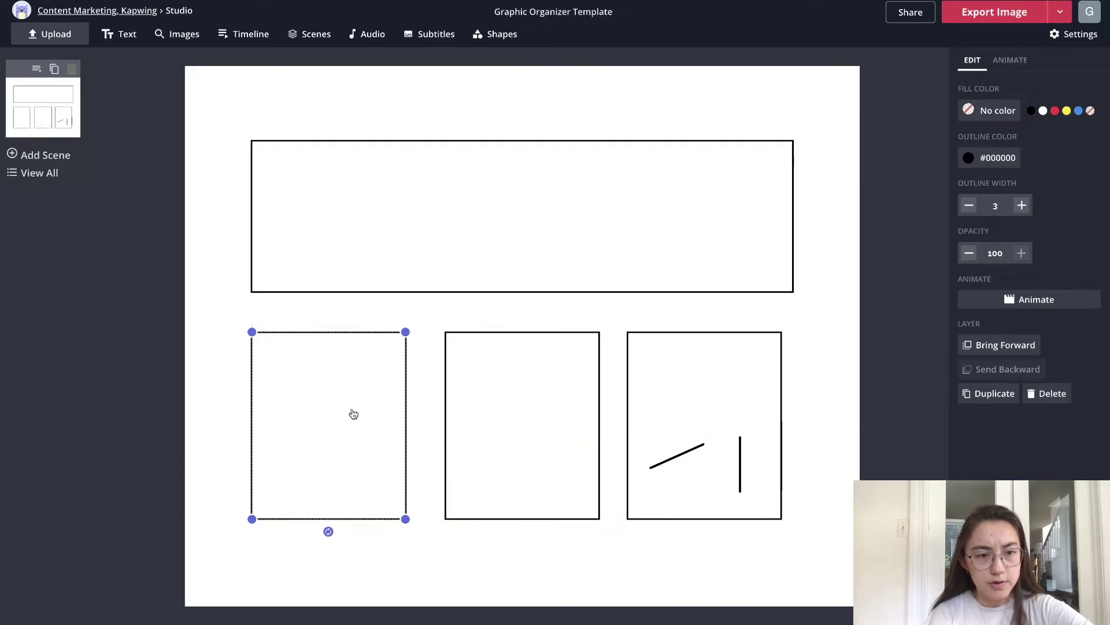
{"action": "left_click_drag", "start_coordinate": [703, 414], "coordinate": [713, 414]}
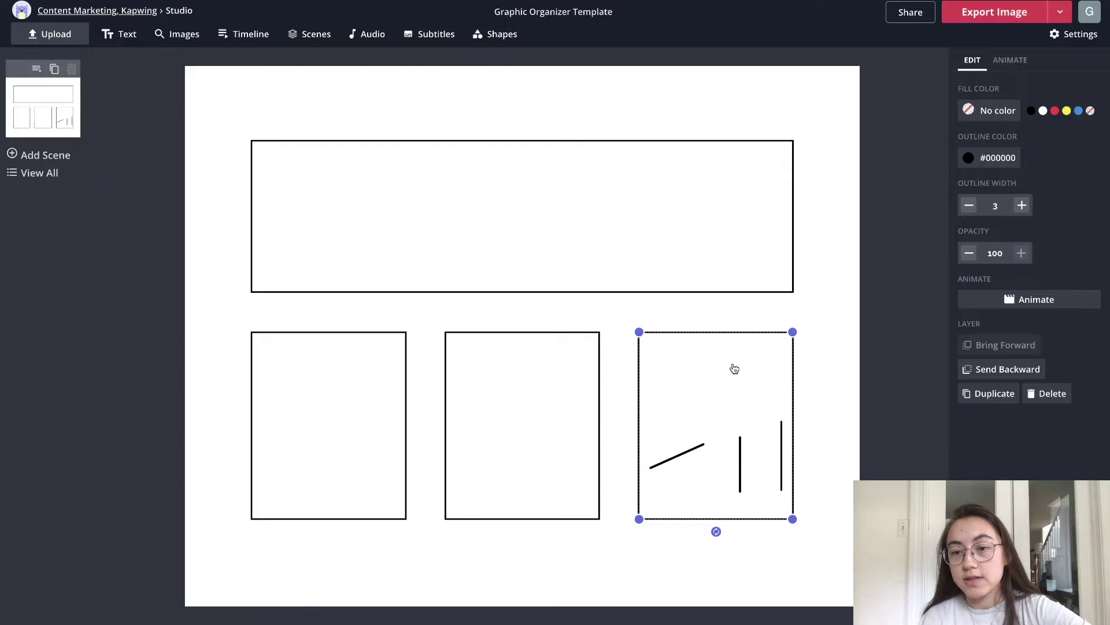
Step: Send the right box to the back and move its vertical line between the top and left boxes
{"action": "left_click", "coordinate": [977, 369]}
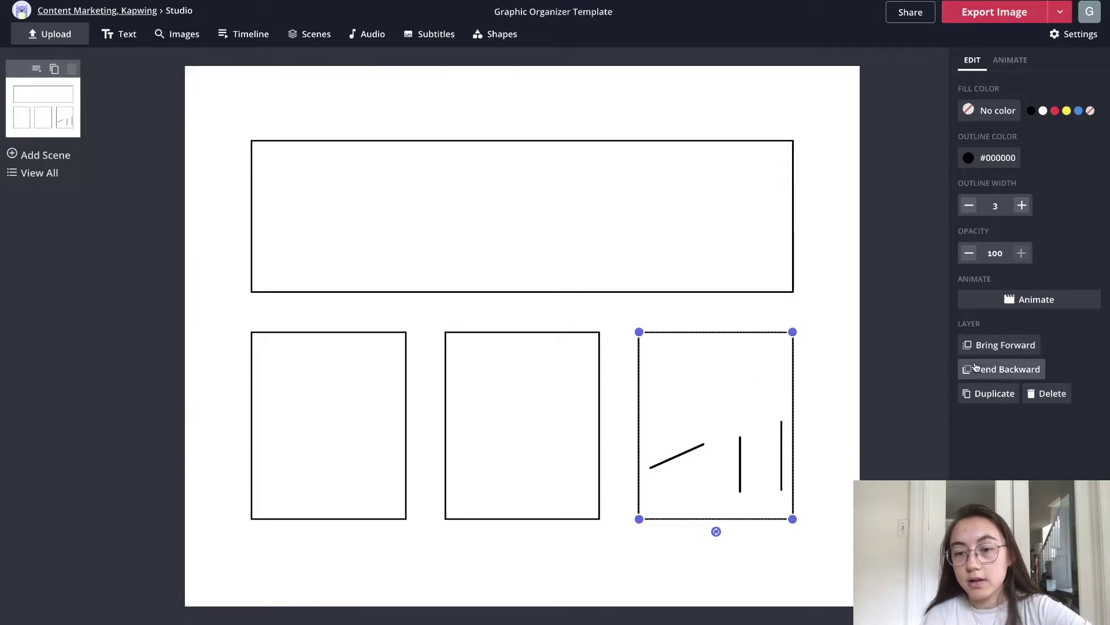
{"action": "left_click", "coordinate": [977, 367]}
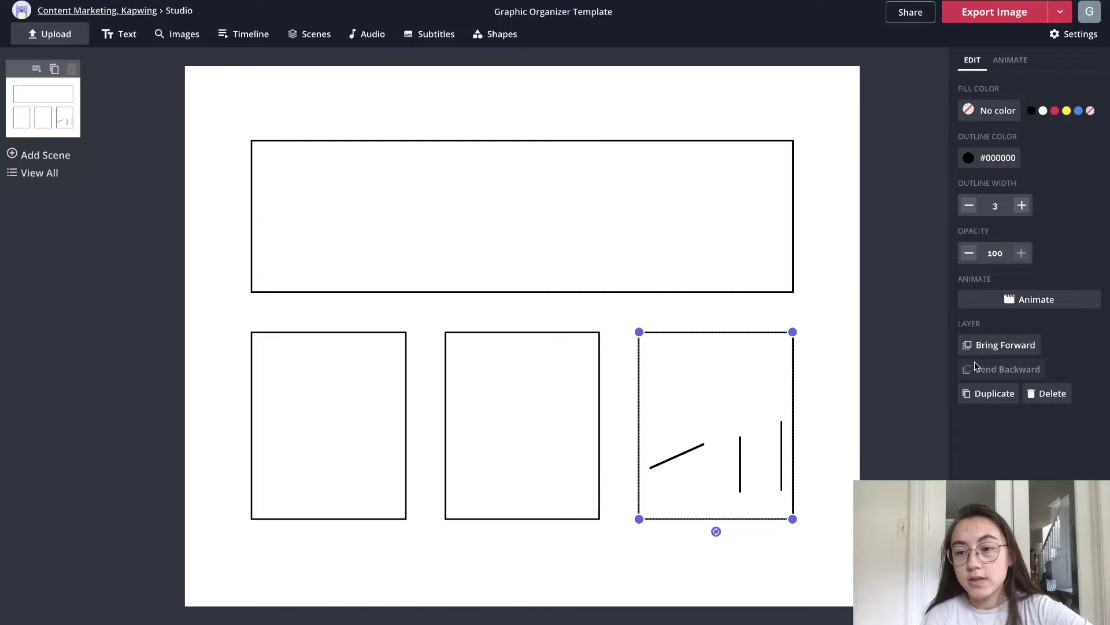
{"action": "left_click", "coordinate": [781, 434]}
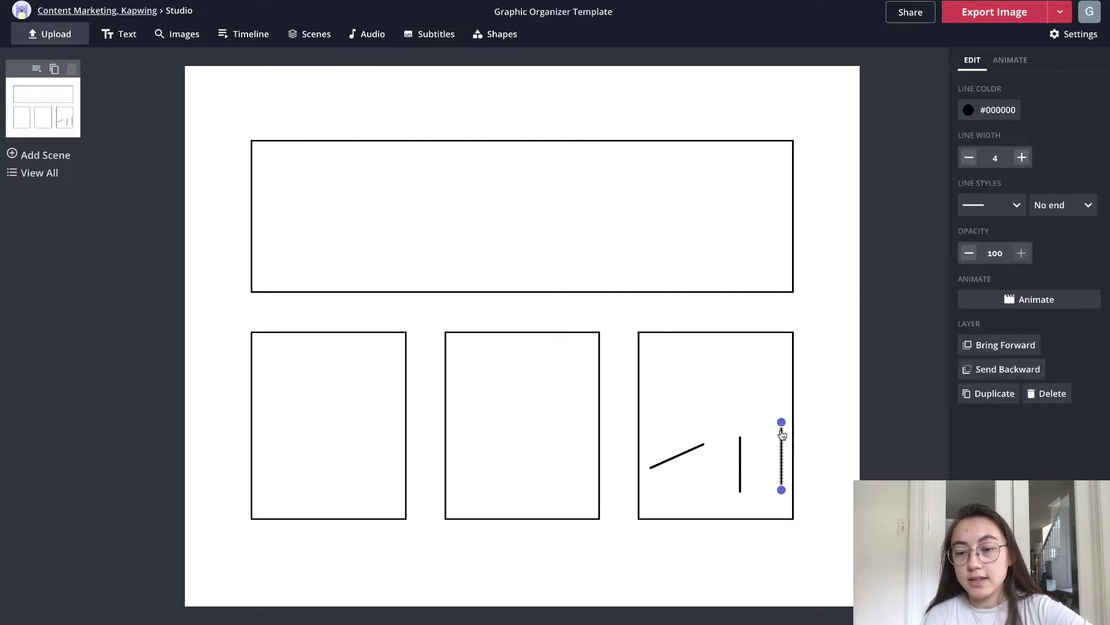
{"action": "left_click_drag", "start_coordinate": [781, 438], "coordinate": [327, 309]}
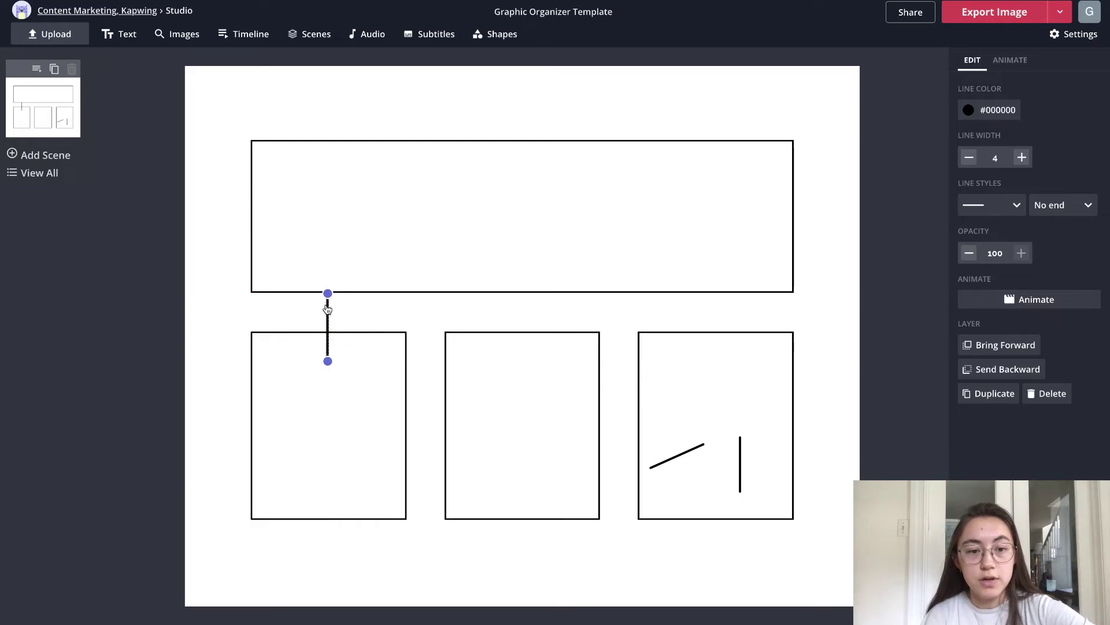
Step: Trim the connector line so it ends on the left box's top edge
{"action": "left_click_drag", "start_coordinate": [328, 365], "coordinate": [328, 332]}
{"action": "left_click", "coordinate": [364, 318]}
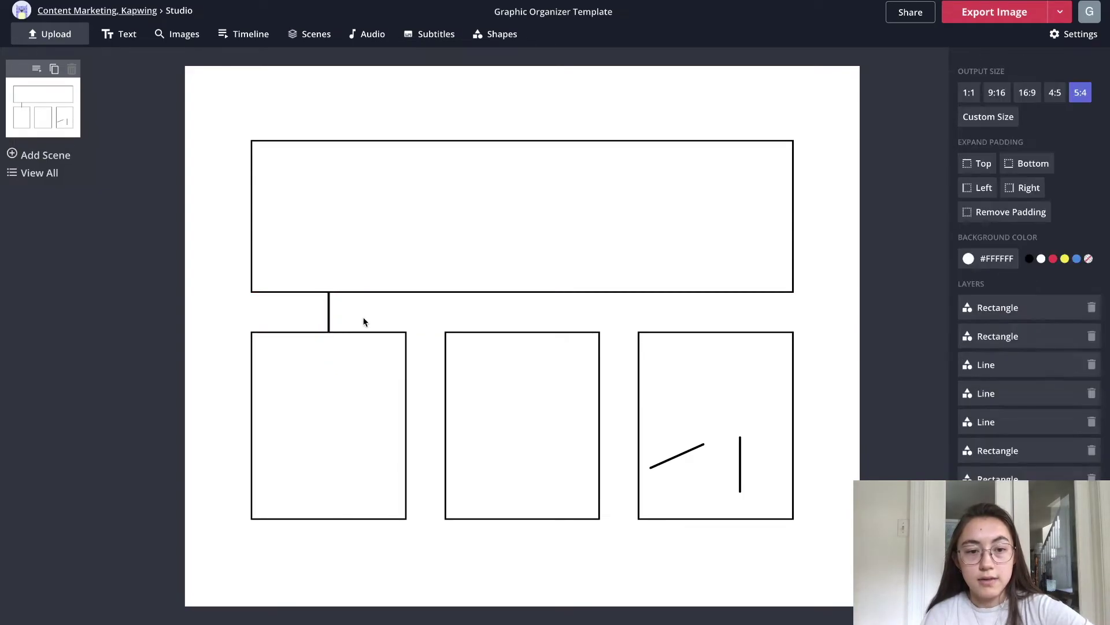
{"action": "left_click", "coordinate": [328, 317]}
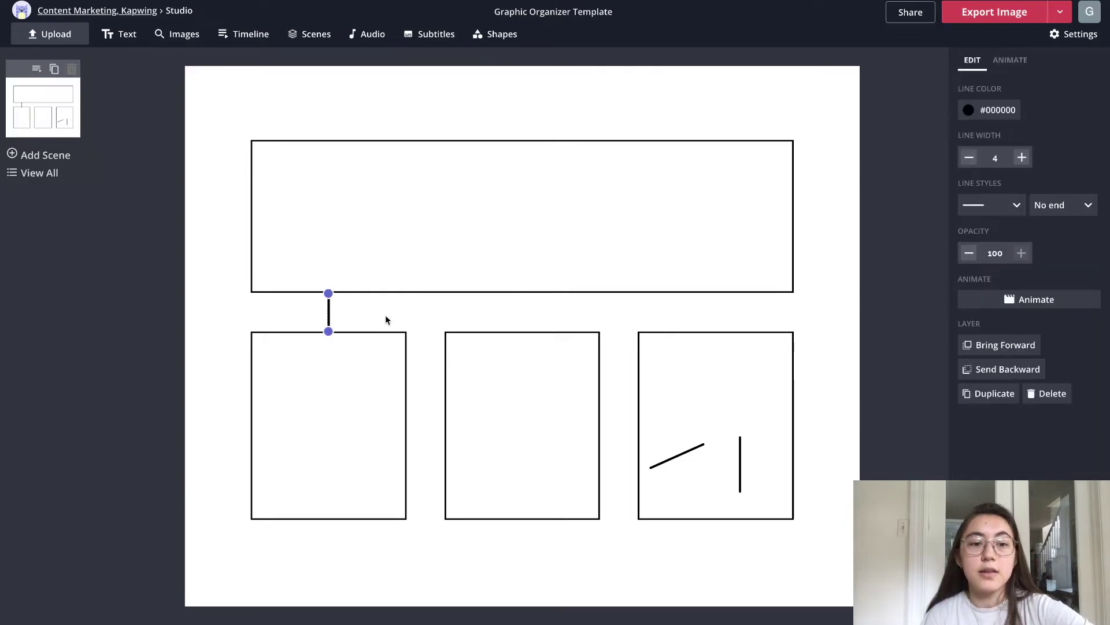
{"action": "left_click", "coordinate": [453, 308]}
{"action": "left_click", "coordinate": [329, 315]}
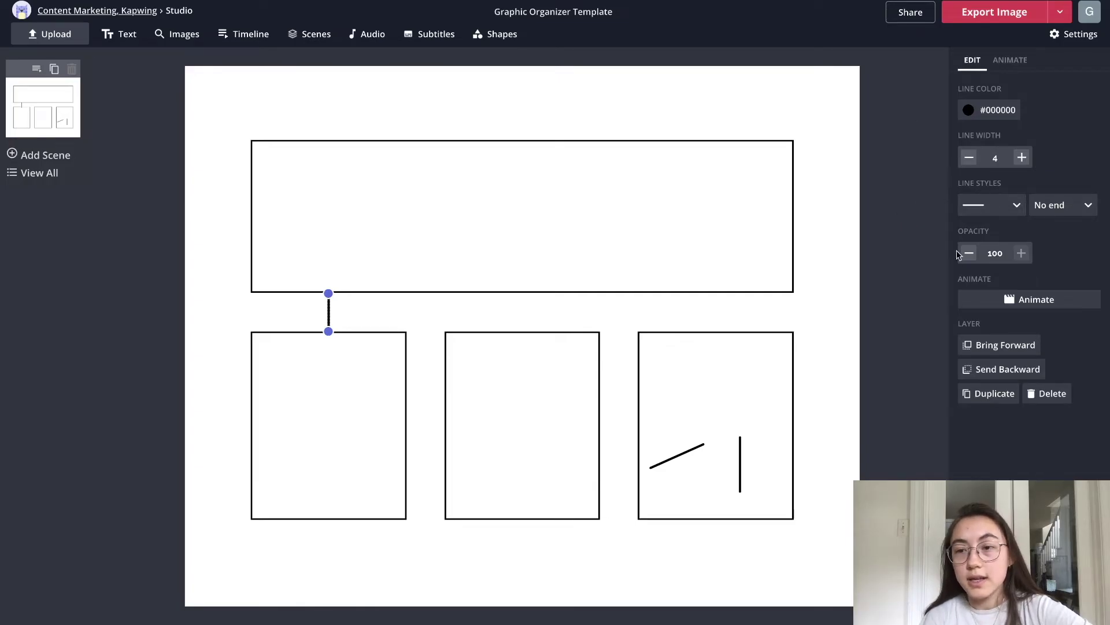
Step: Make the connector a dotted line with an arrowhead pointing into the left box
{"action": "left_click", "coordinate": [992, 206]}
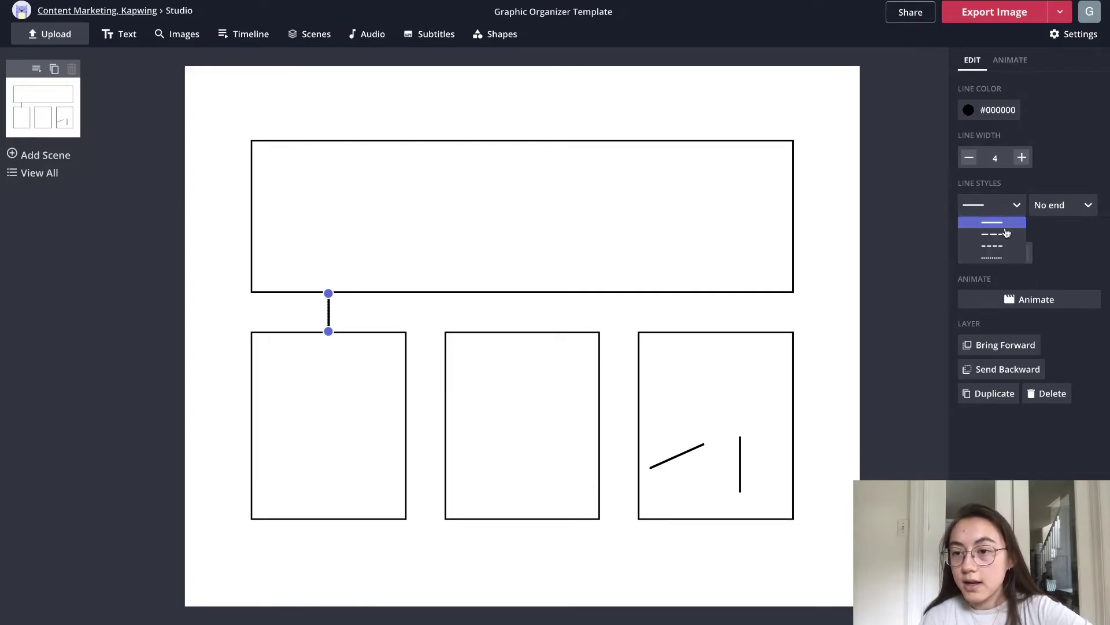
{"action": "left_click", "coordinate": [1008, 264]}
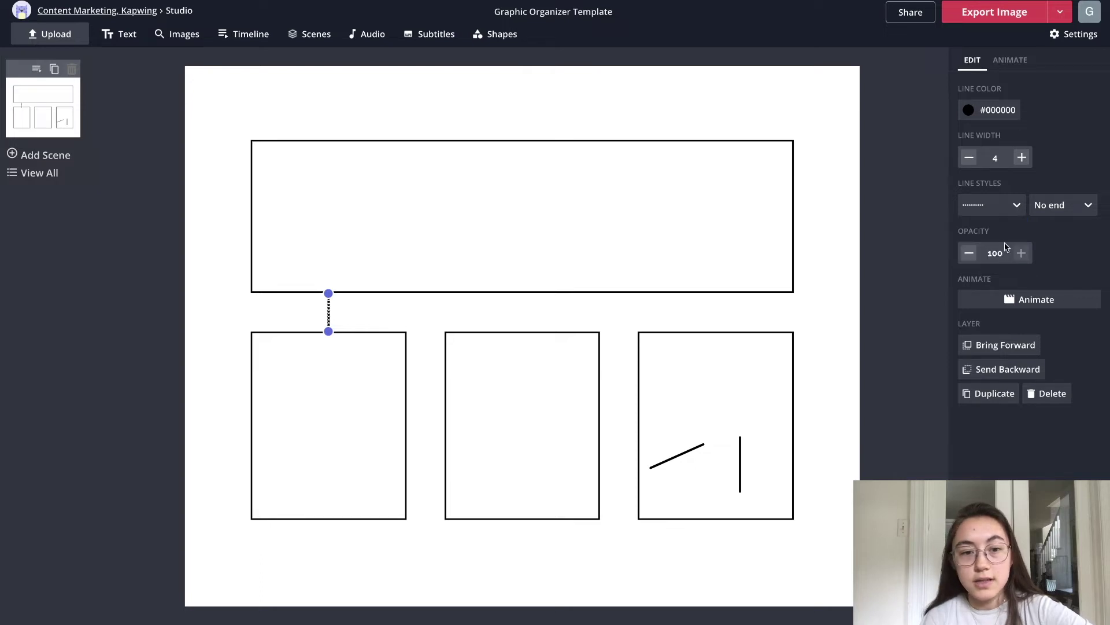
{"action": "left_click", "coordinate": [658, 354]}
{"action": "left_click", "coordinate": [328, 313]}
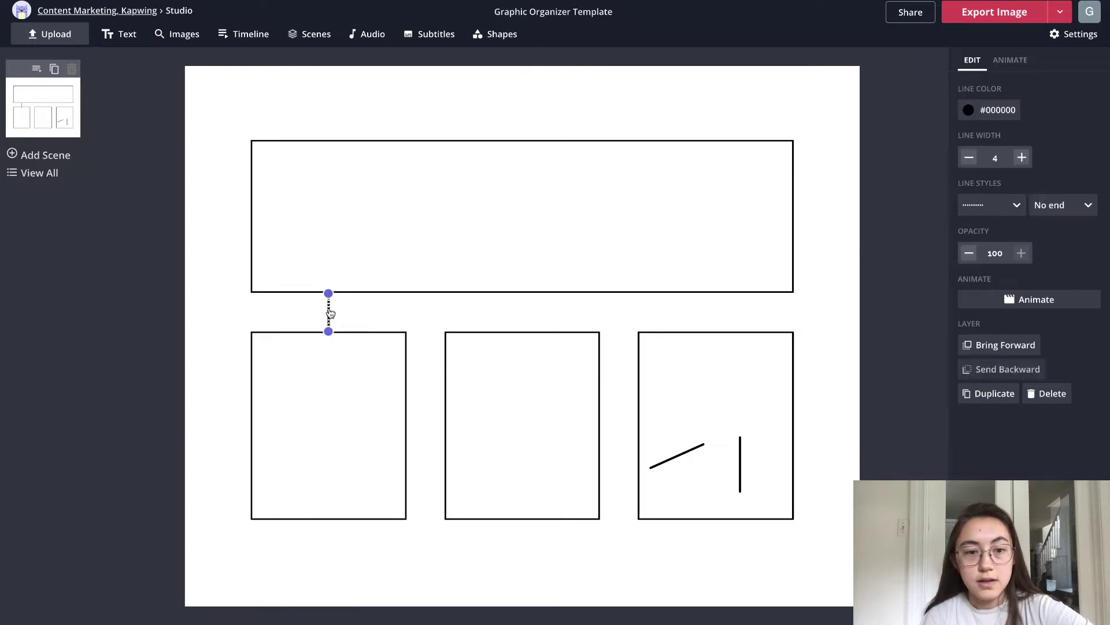
{"action": "left_click", "coordinate": [1063, 204]}
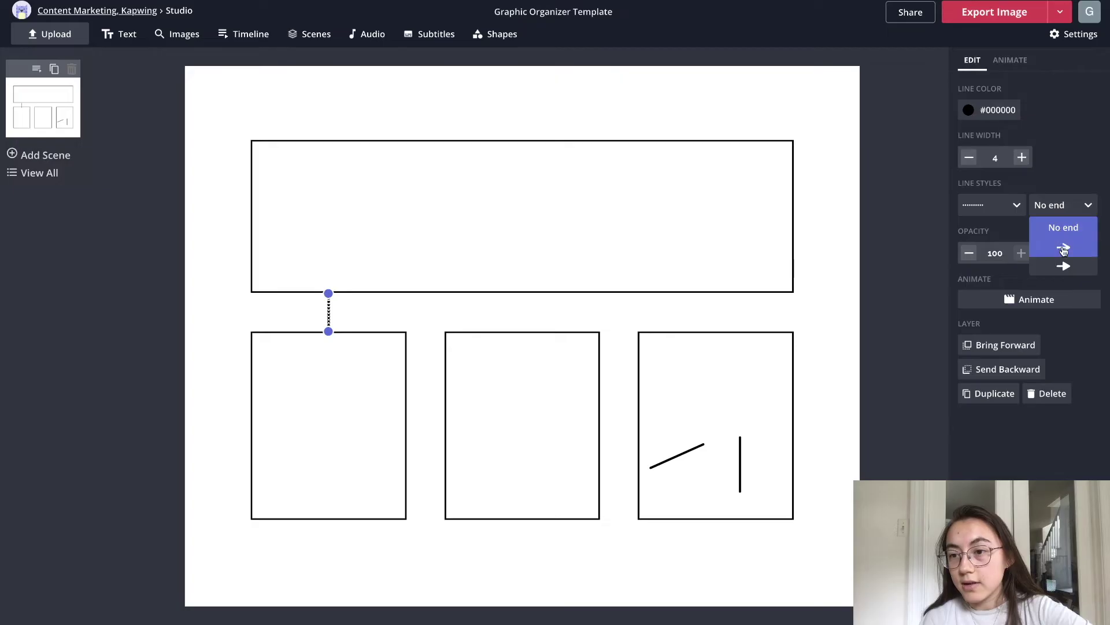
{"action": "left_click", "coordinate": [1078, 265]}
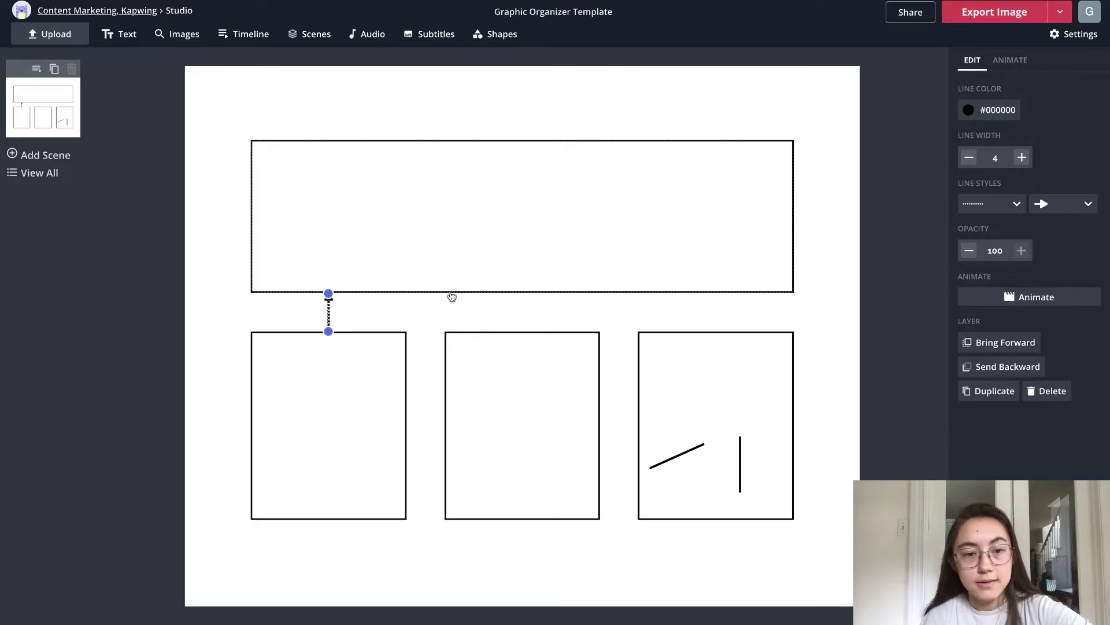
{"action": "mouse_move", "coordinate": [329, 295]}
{"action": "left_mouse_down"}
{"action": "mouse_move", "coordinate": [298, 321]}
{"action": "mouse_move", "coordinate": [329, 369]}
{"action": "mouse_move", "coordinate": [330, 316]}
{"action": "left_mouse_up"}
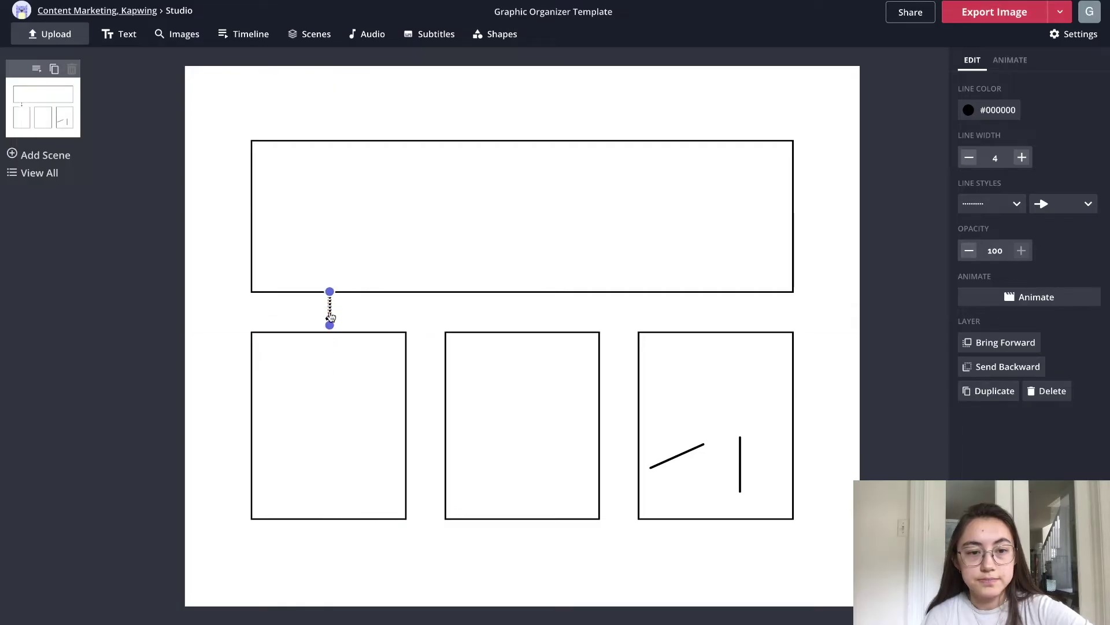
{"action": "left_click", "coordinate": [323, 323]}
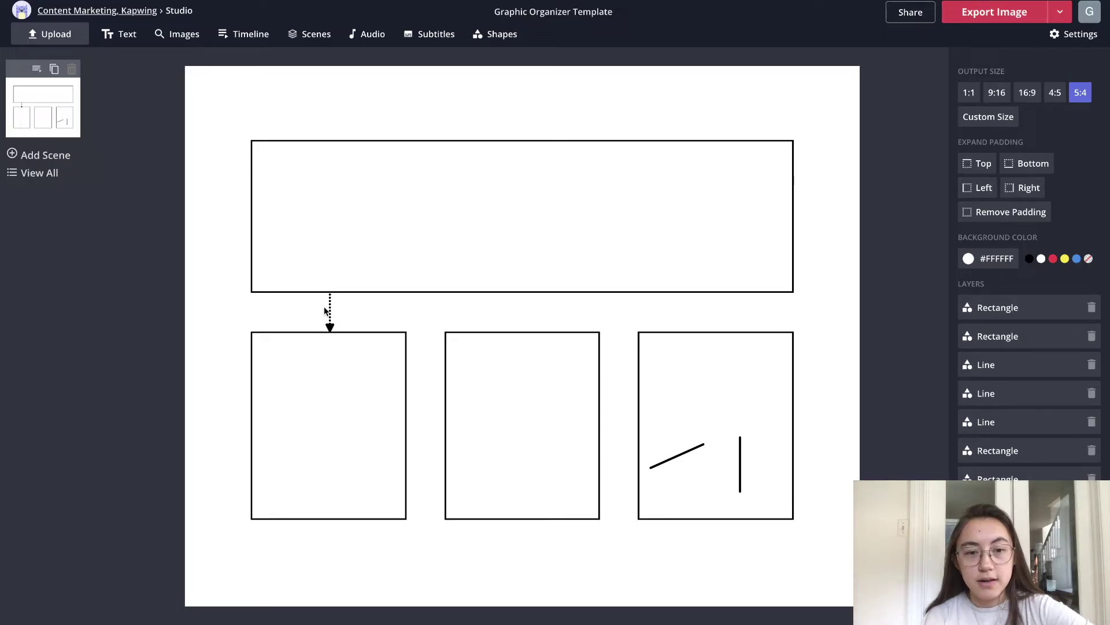
Step: Duplicate the dotted arrow twice, placing copies above the middle and right boxes
{"action": "left_click", "coordinate": [330, 314]}
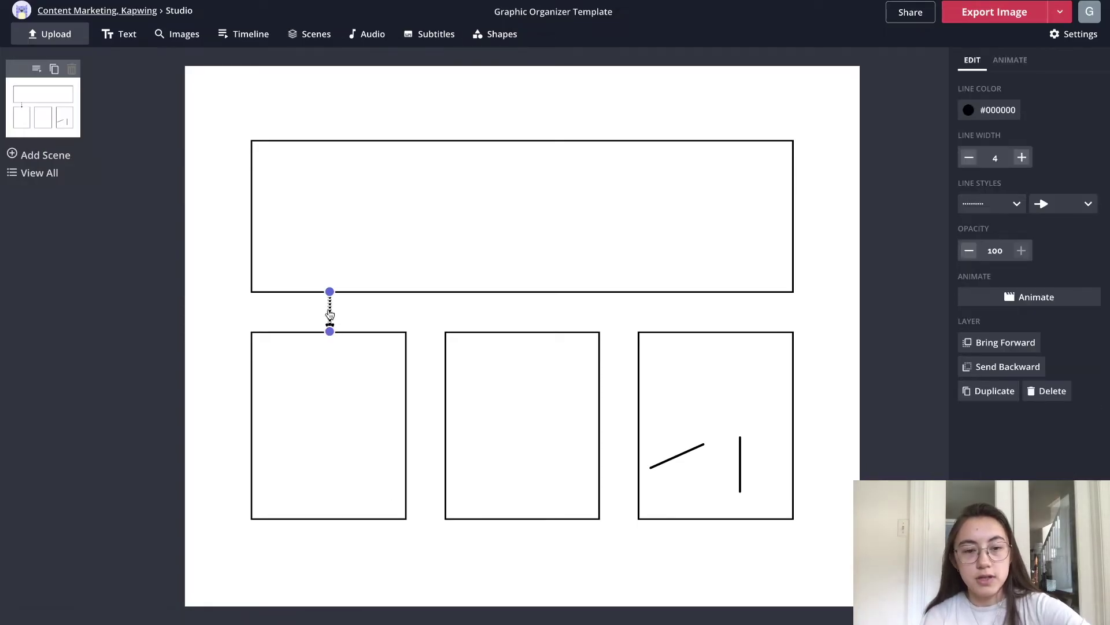
{"action": "key", "text": "ctrl+d"}
{"action": "left_click_drag", "start_coordinate": [350, 319], "coordinate": [523, 310]}
{"action": "key", "text": "ctrl+d"}
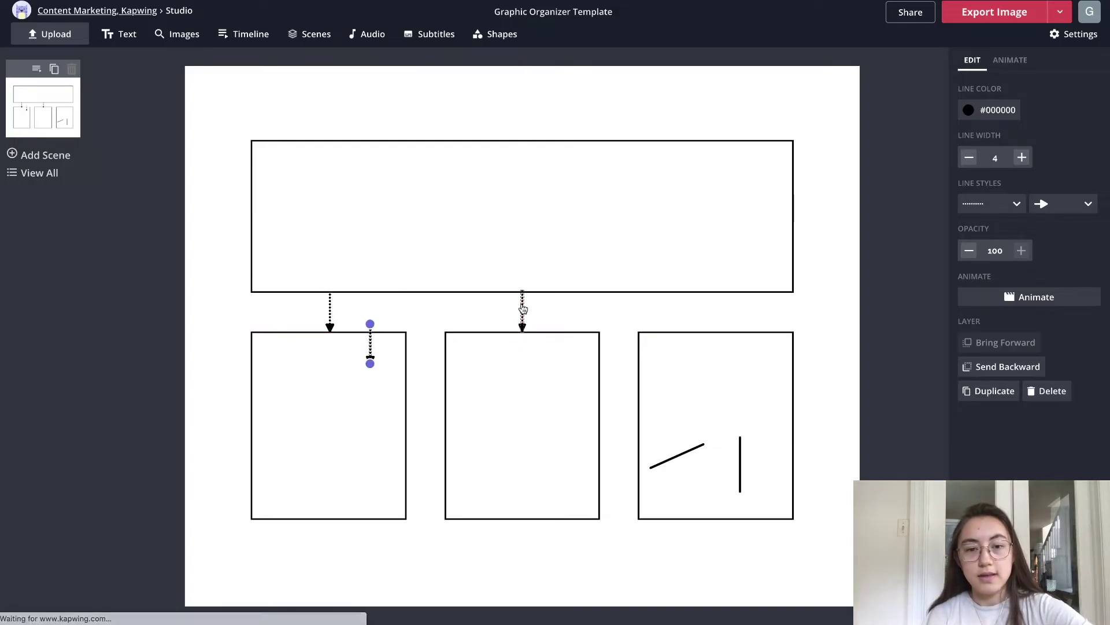
{"action": "left_click_drag", "start_coordinate": [370, 344], "coordinate": [718, 312]}
Step: Delete the diagonal and vertical stray lines inside the right box
{"action": "left_click", "coordinate": [681, 311]}
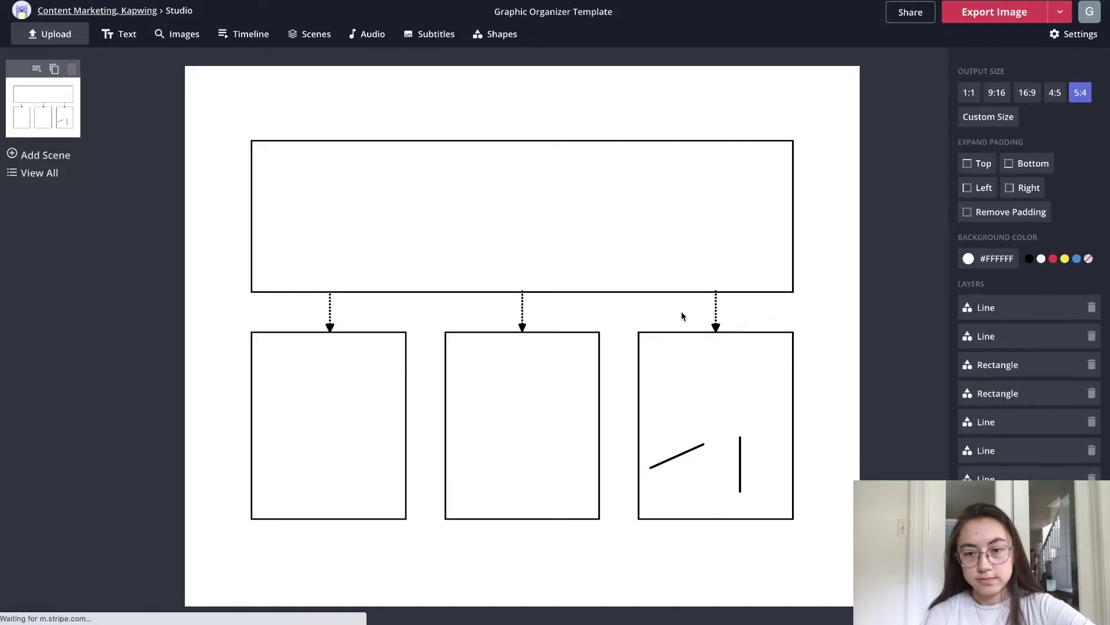
{"action": "left_click", "coordinate": [682, 460]}
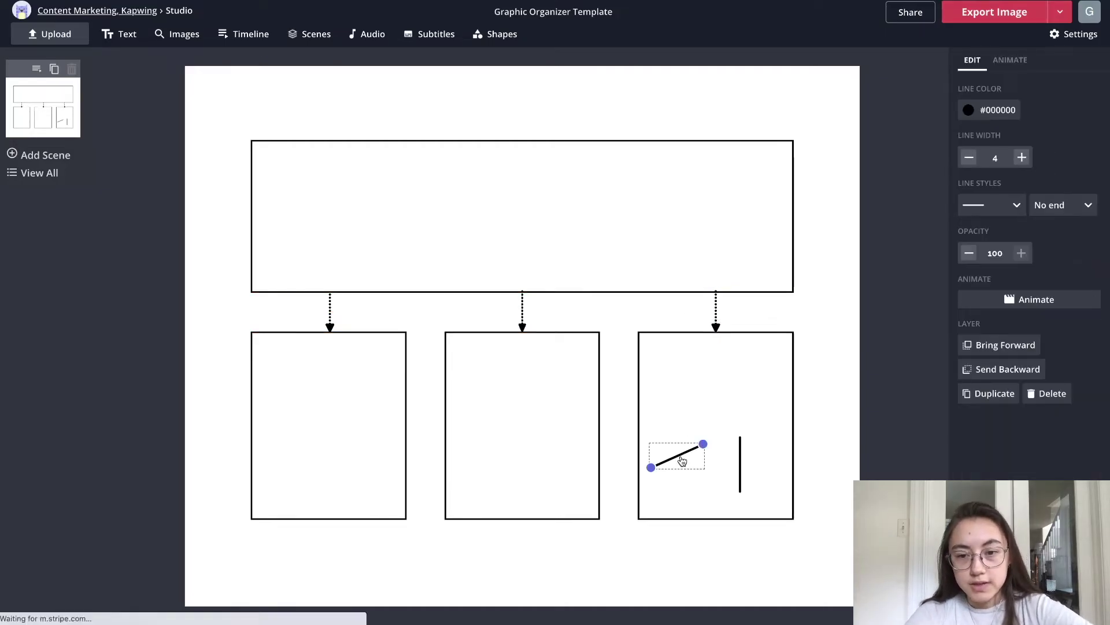
{"action": "key", "text": "Delete"}
{"action": "left_click", "coordinate": [740, 461]}
{"action": "key", "text": "Delete"}
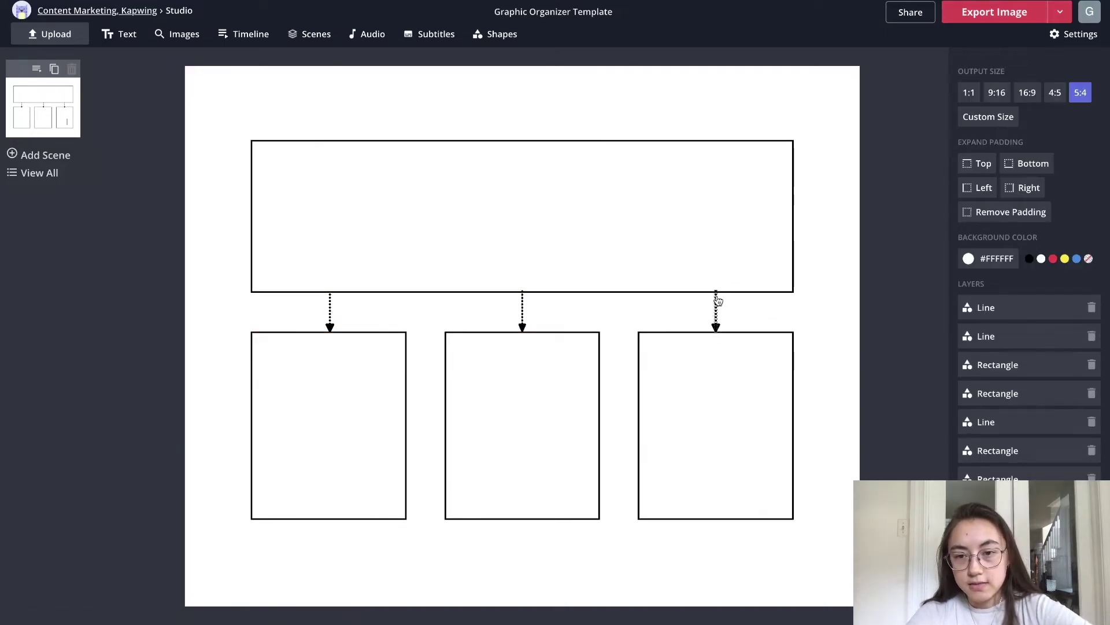
Step: Bring the top rectangle to the front and fill it light blue (#81D4FA)
{"action": "left_click", "coordinate": [717, 287]}
{"action": "left_click", "coordinate": [982, 345]}
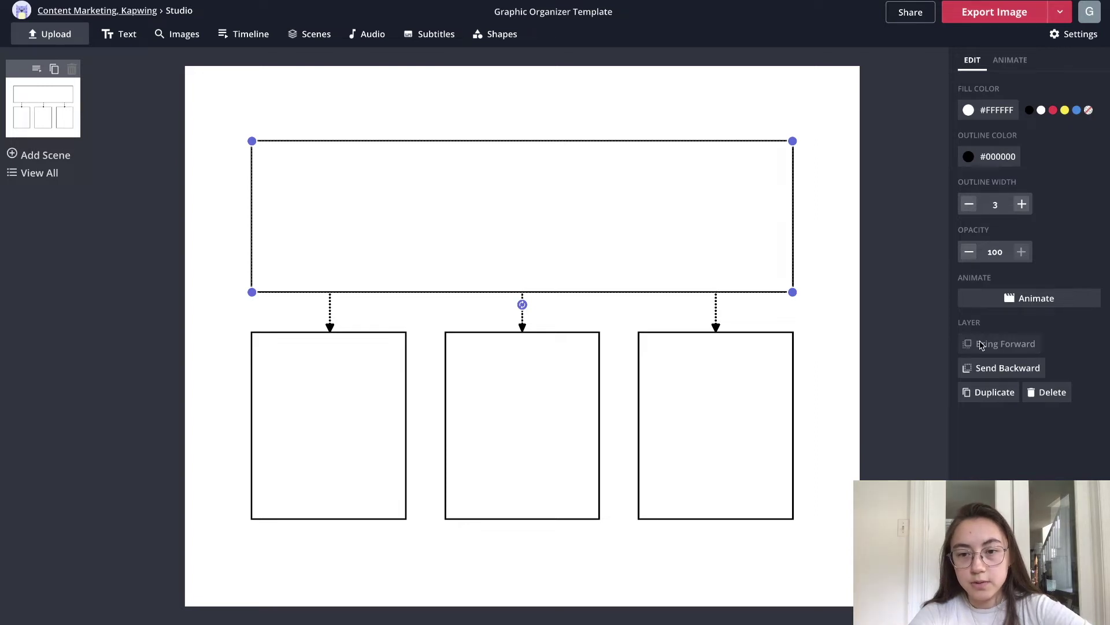
{"action": "left_click", "coordinate": [803, 356]}
{"action": "left_click_drag", "start_coordinate": [712, 208], "coordinate": [721, 206]}
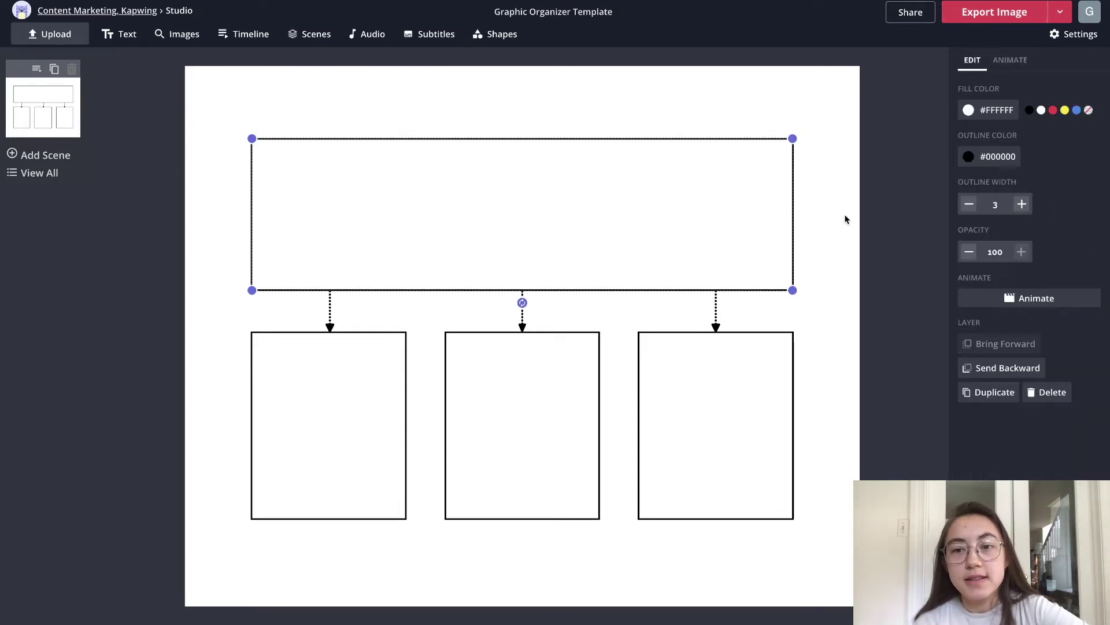
{"action": "left_click", "coordinate": [983, 114]}
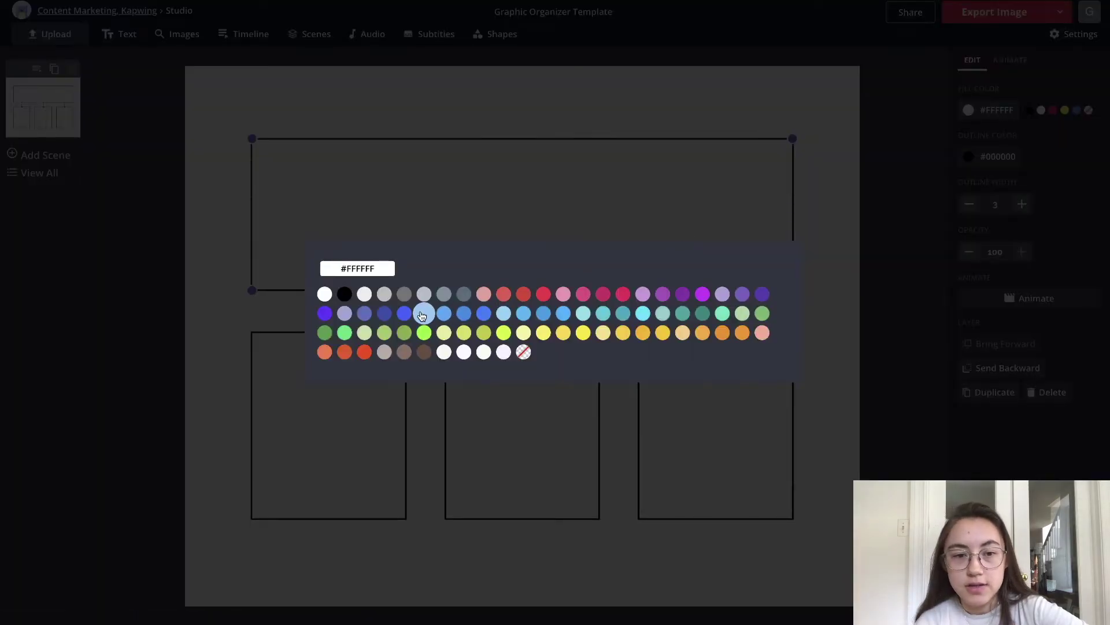
{"action": "left_click", "coordinate": [504, 313]}
Step: Thicken the top rectangle's black outline by four Outline Width steps
{"action": "left_click", "coordinate": [843, 290]}
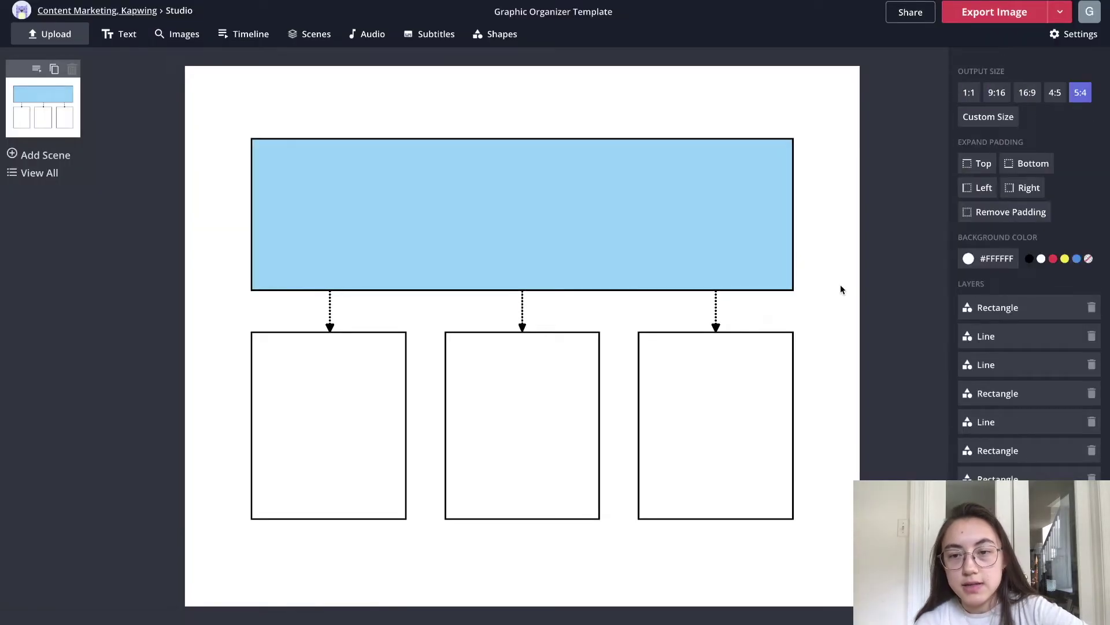
{"action": "left_click", "coordinate": [728, 249]}
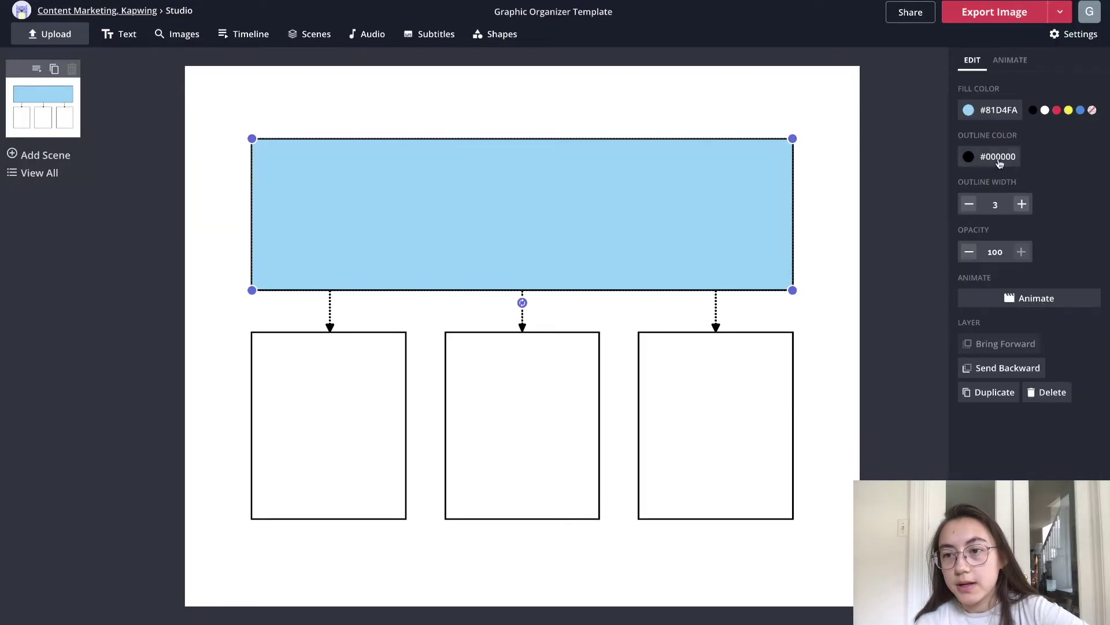
{"action": "left_click", "coordinate": [1024, 207]}
{"action": "left_click", "coordinate": [1024, 207]}
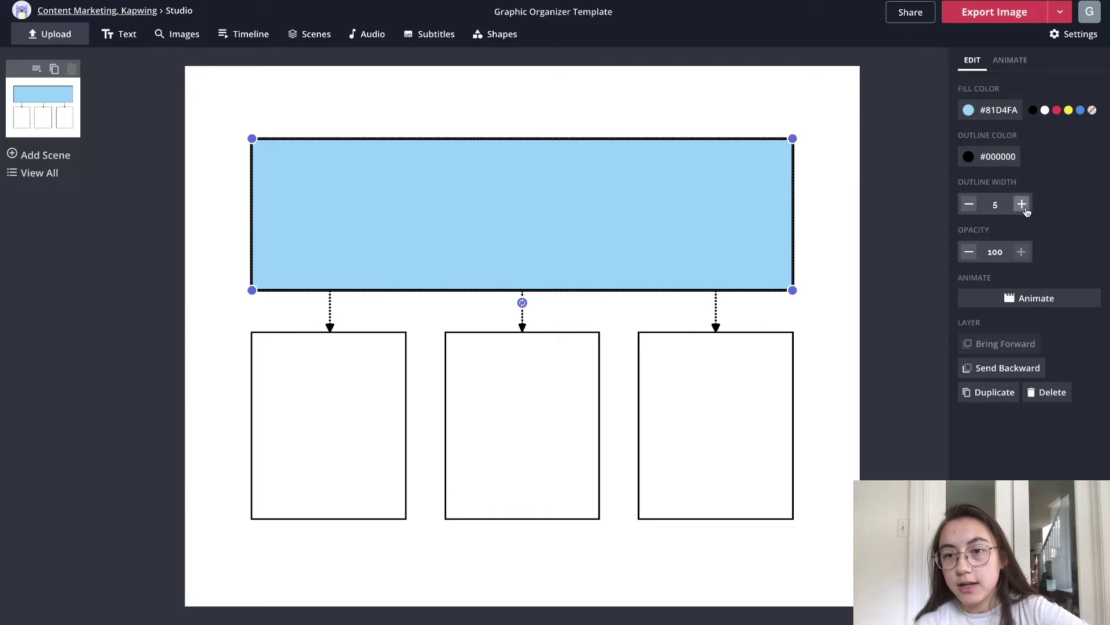
{"action": "left_click", "coordinate": [1024, 208]}
{"action": "left_click", "coordinate": [1024, 206]}
{"action": "left_click", "coordinate": [903, 211]}
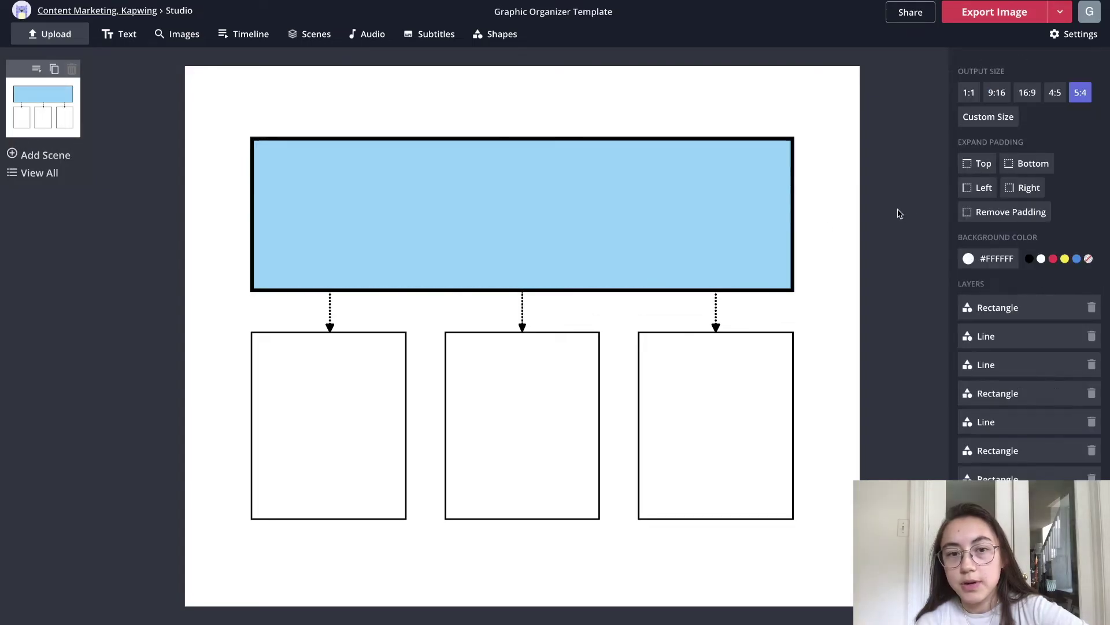
Step: Add a text box reading 'Main Idea:' sized into the blue box's top-left corner
{"action": "left_click", "coordinate": [126, 42]}
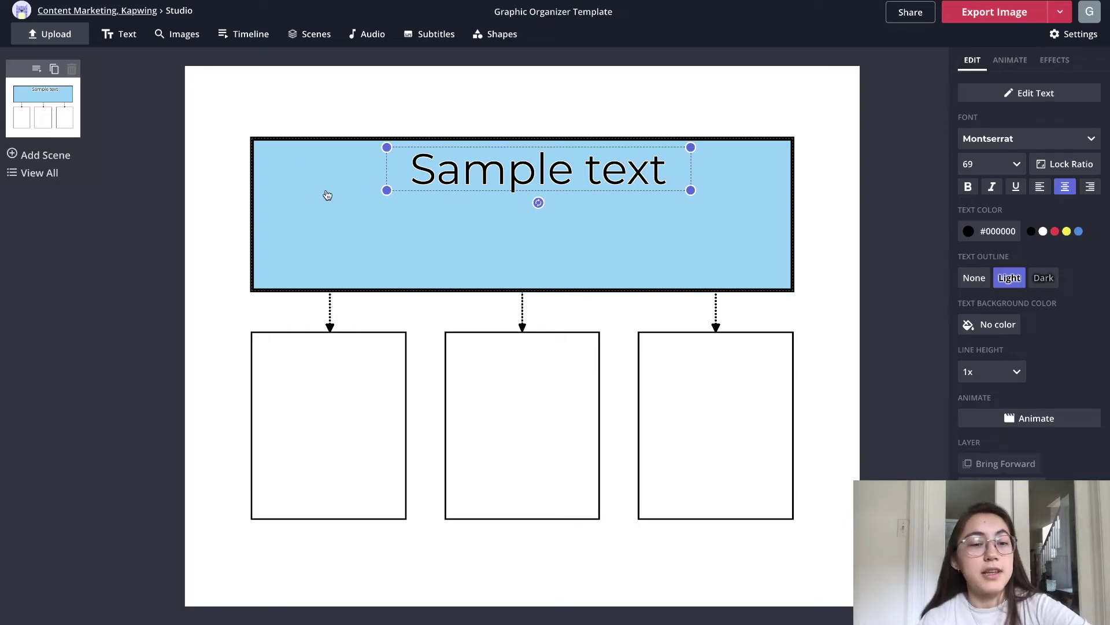
{"action": "left_click", "coordinate": [342, 443]}
{"action": "left_click", "coordinate": [540, 424]}
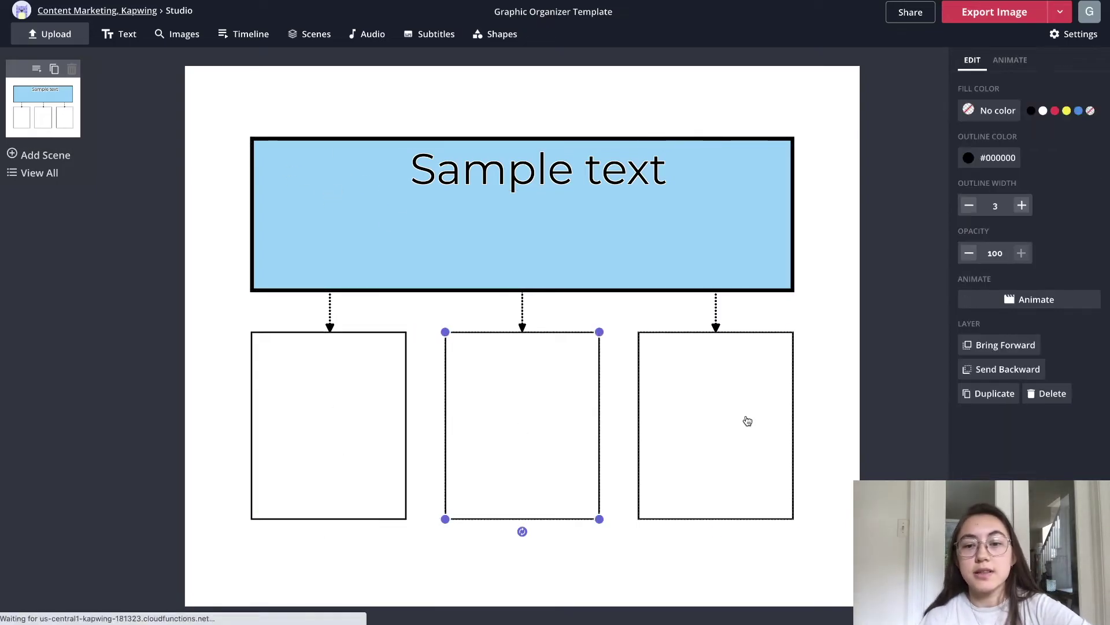
{"action": "left_click", "coordinate": [748, 421]}
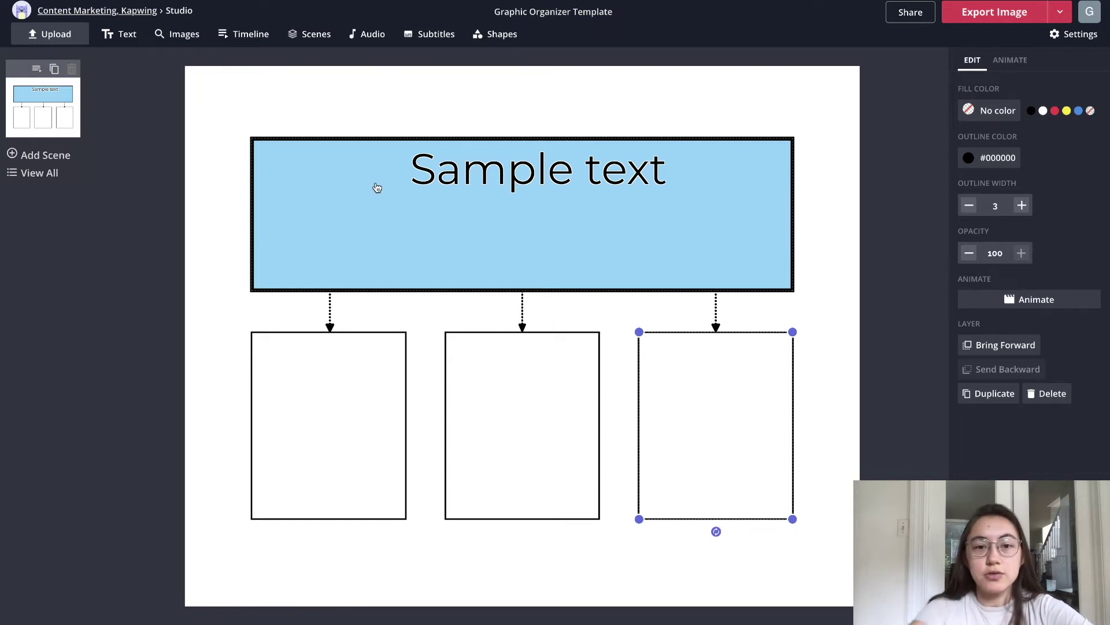
{"action": "left_click_drag", "start_coordinate": [463, 172], "coordinate": [371, 169]}
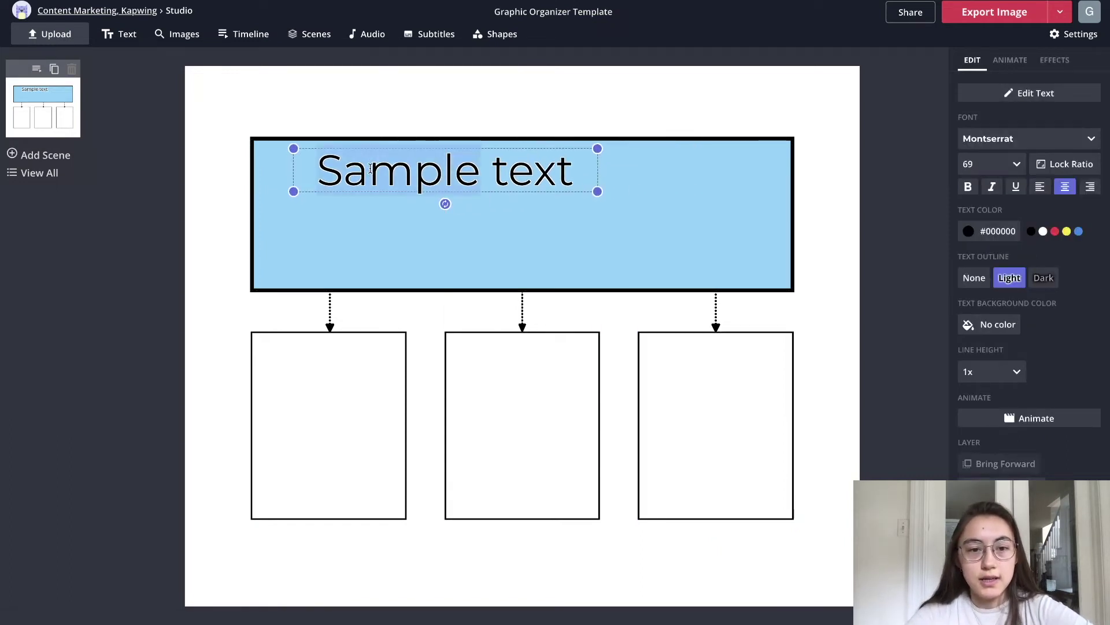
{"action": "type", "text": "Main "}
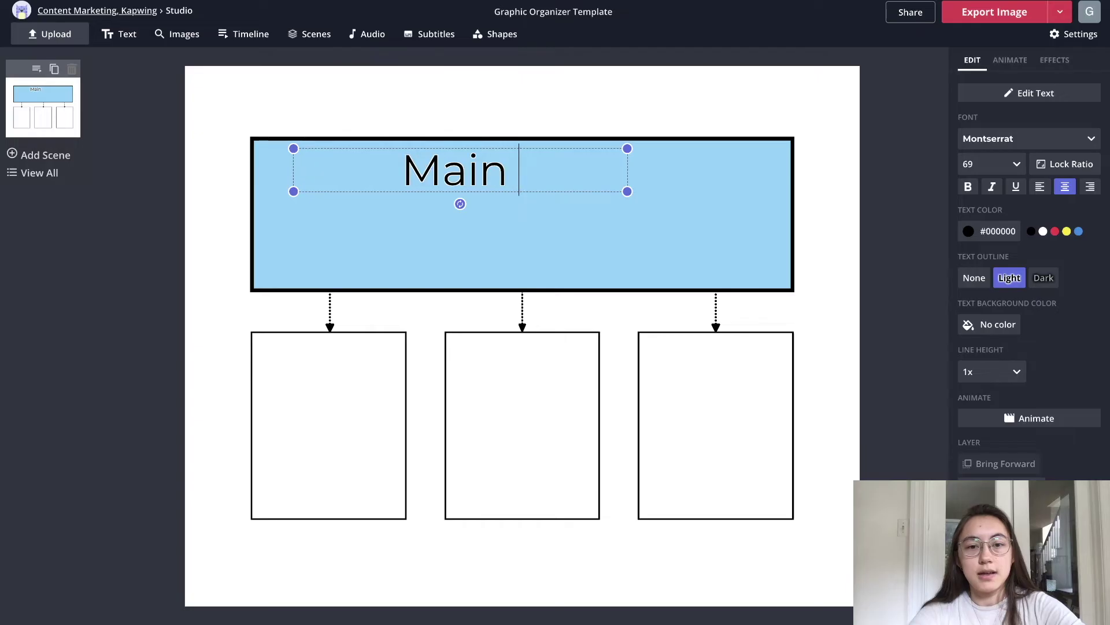
{"action": "type", "text": "Idea:"}
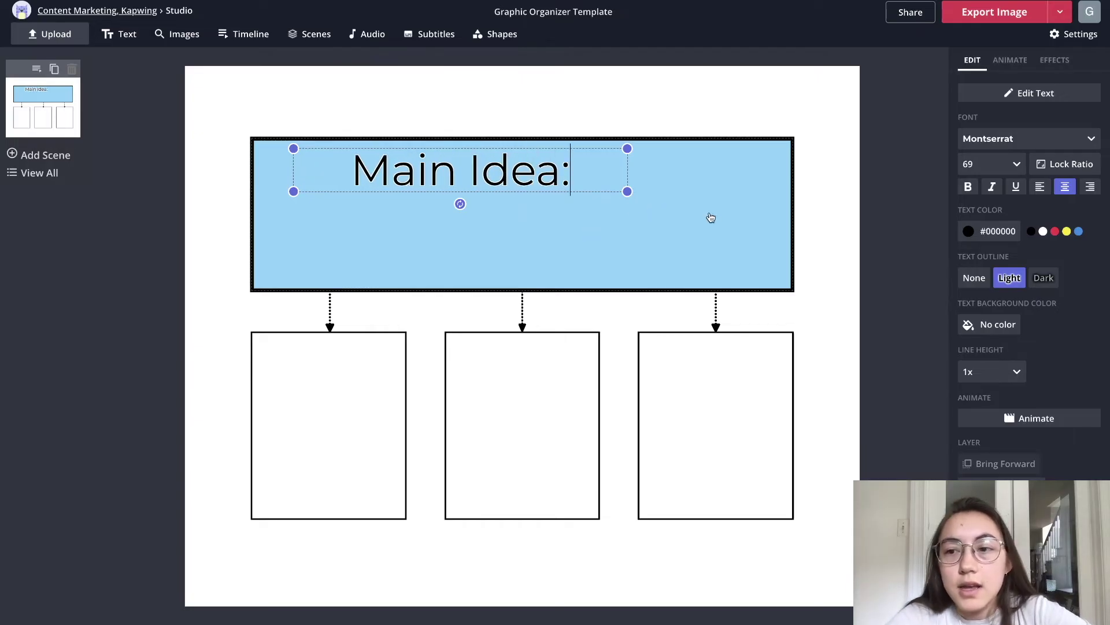
{"action": "left_click_drag", "start_coordinate": [627, 191], "coordinate": [369, 167]}
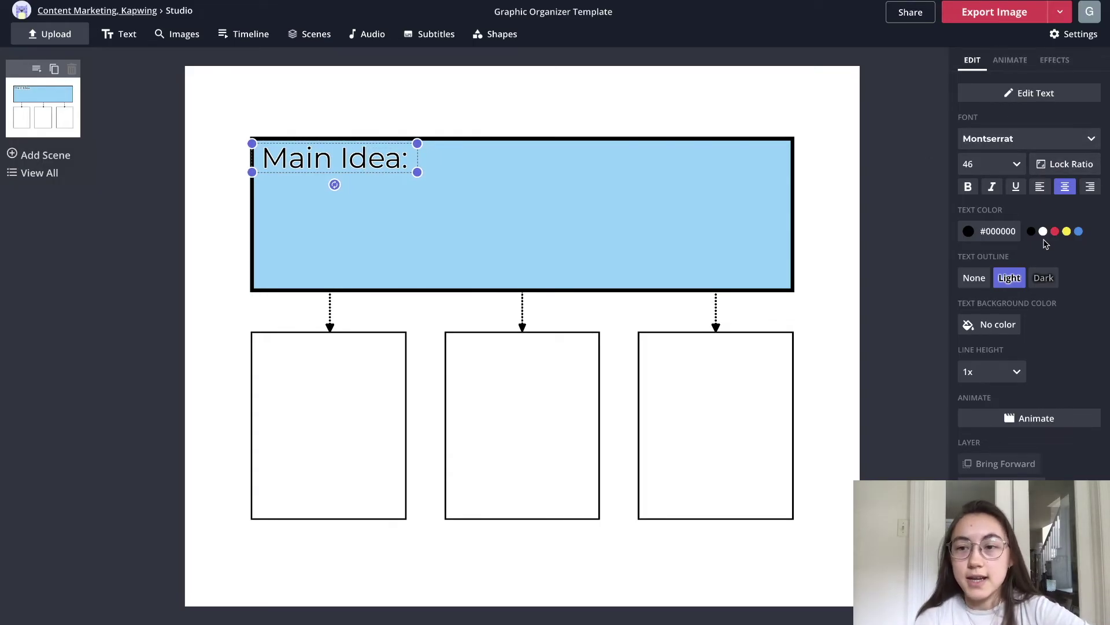
Step: Change the 'Main Idea:' label's font to Arial
{"action": "left_click", "coordinate": [1009, 141]}
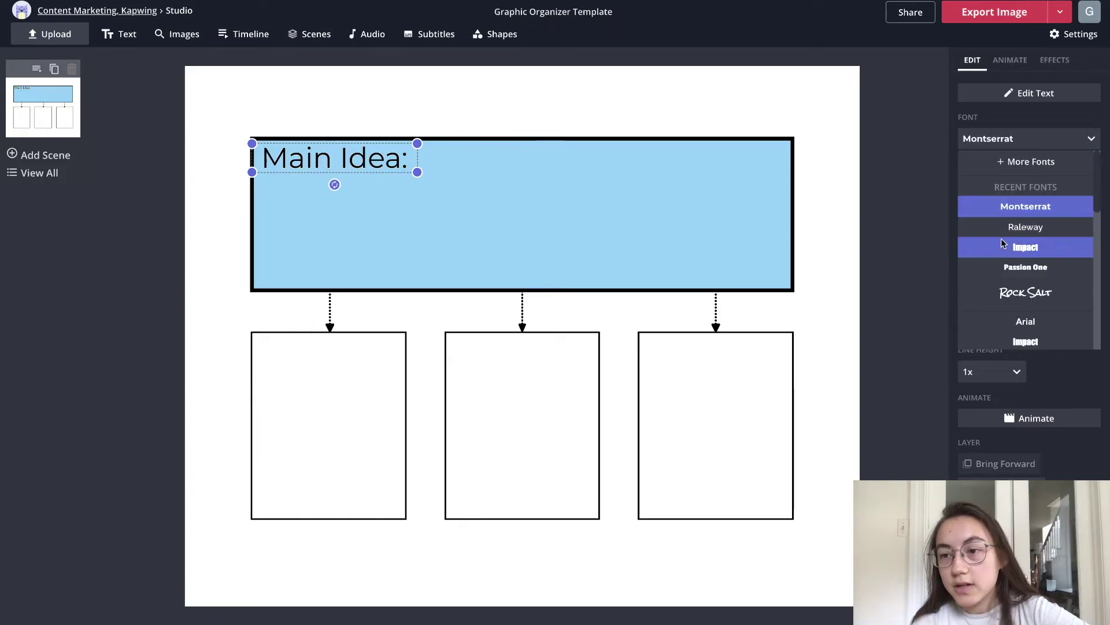
{"action": "scroll", "coordinate": [1004, 246], "scroll_direction": "down", "scroll_amount": 1}
{"action": "left_click", "coordinate": [1010, 255]}
{"action": "left_click", "coordinate": [421, 335]}
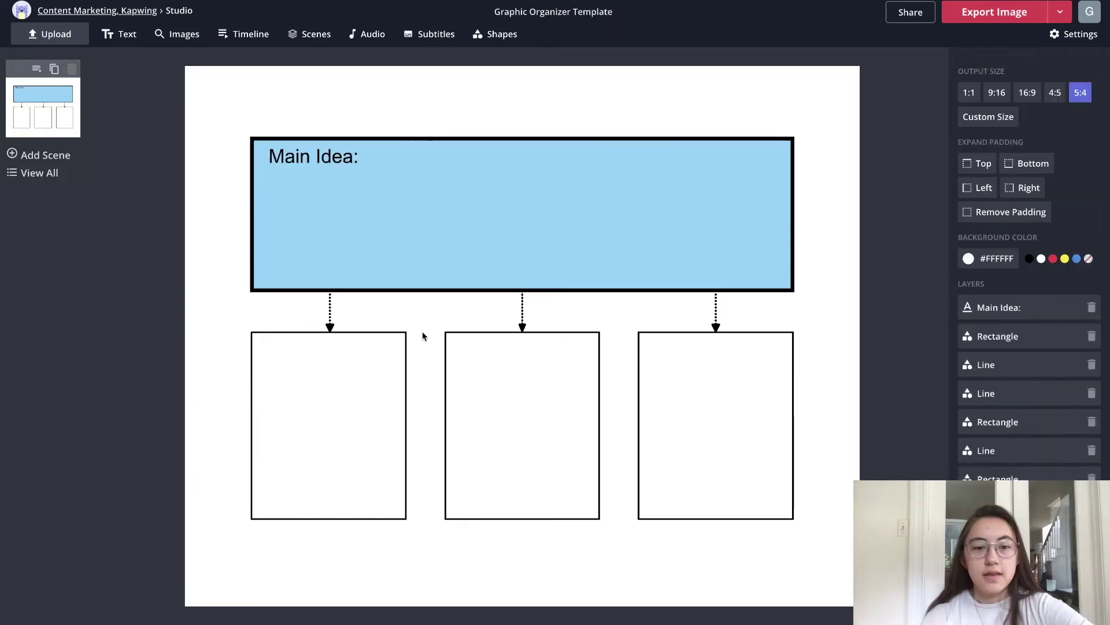
Step: Copy the 'Main Idea:' label into the first lower box and retype it as 'Detail:'
{"action": "left_click", "coordinate": [309, 372]}
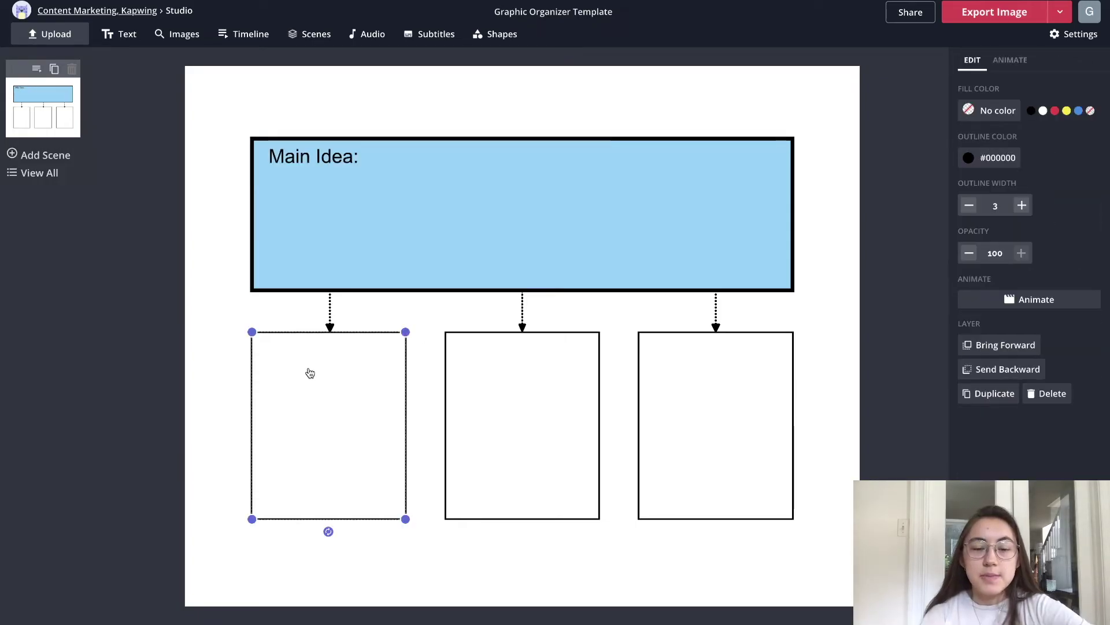
{"action": "left_click", "coordinate": [301, 159]}
{"action": "key", "text": "ctrl+c"}
{"action": "key", "text": "ctrl+v"}
{"action": "left_click_drag", "start_coordinate": [289, 184], "coordinate": [284, 350]}
{"action": "triple_click", "coordinate": [284, 348]}
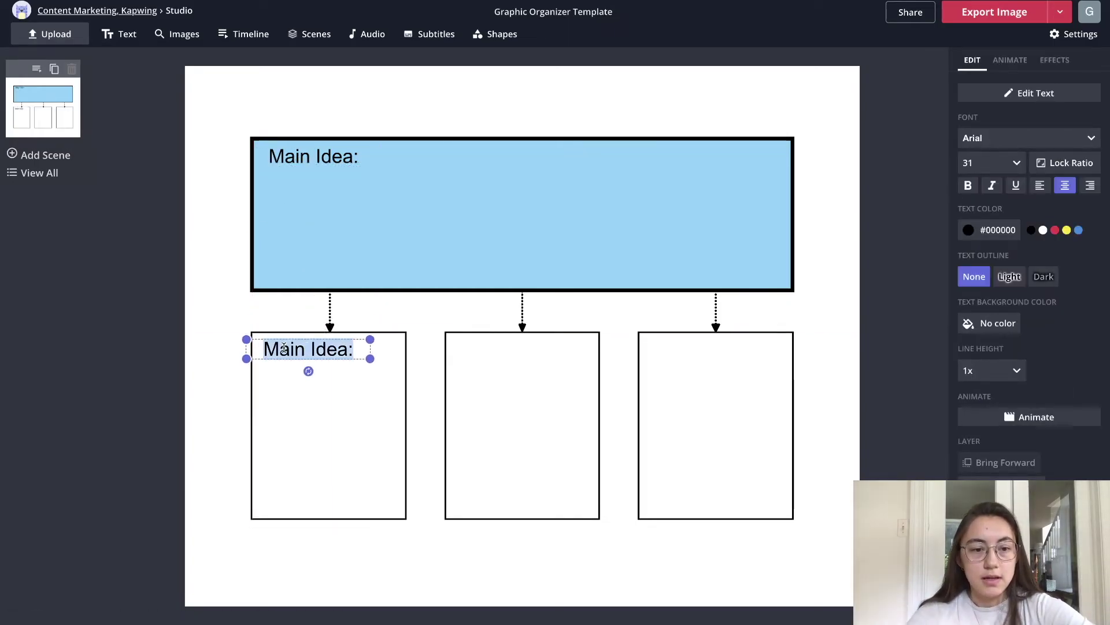
{"action": "type", "text": "Detail:"}
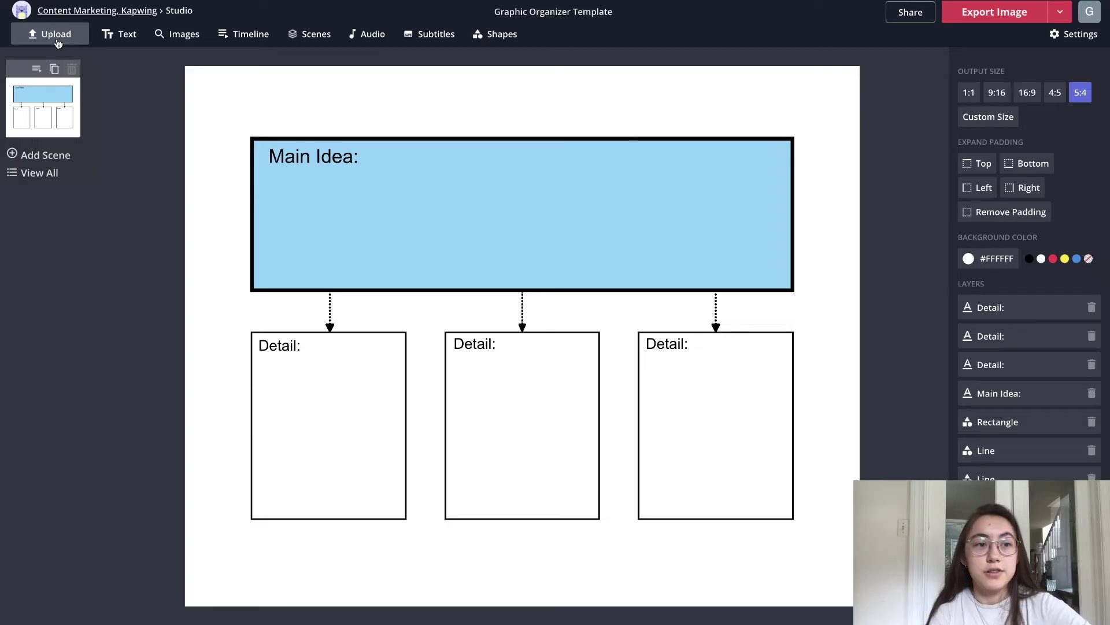
Step: Search images for 'book' and add the stacked-books photo to the design
{"action": "left_click", "coordinate": [173, 36]}
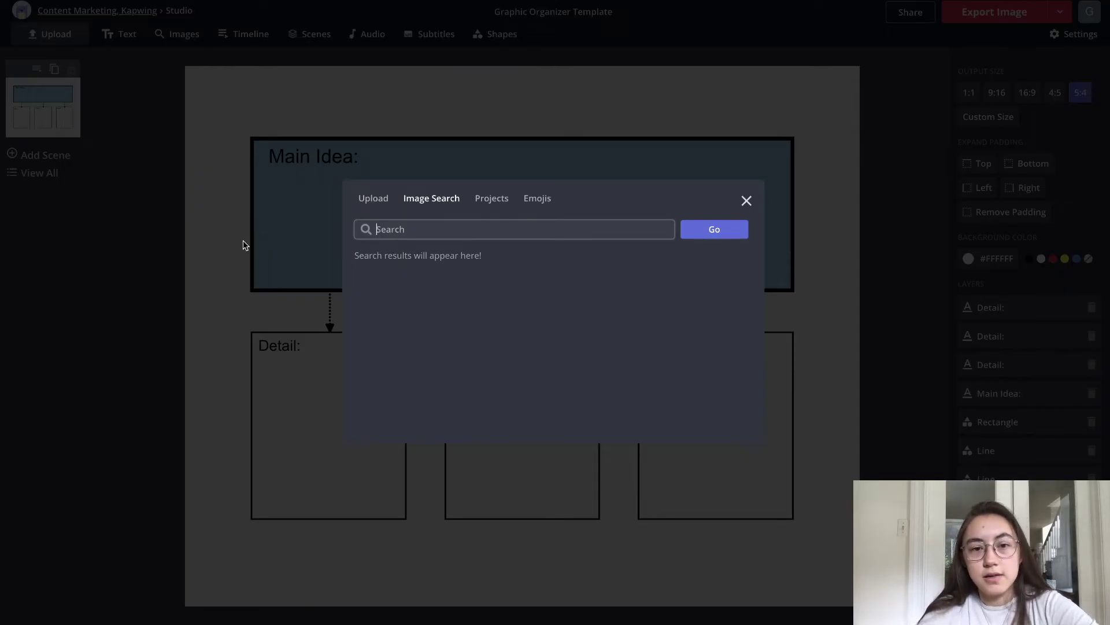
{"action": "type", "text": "book"}
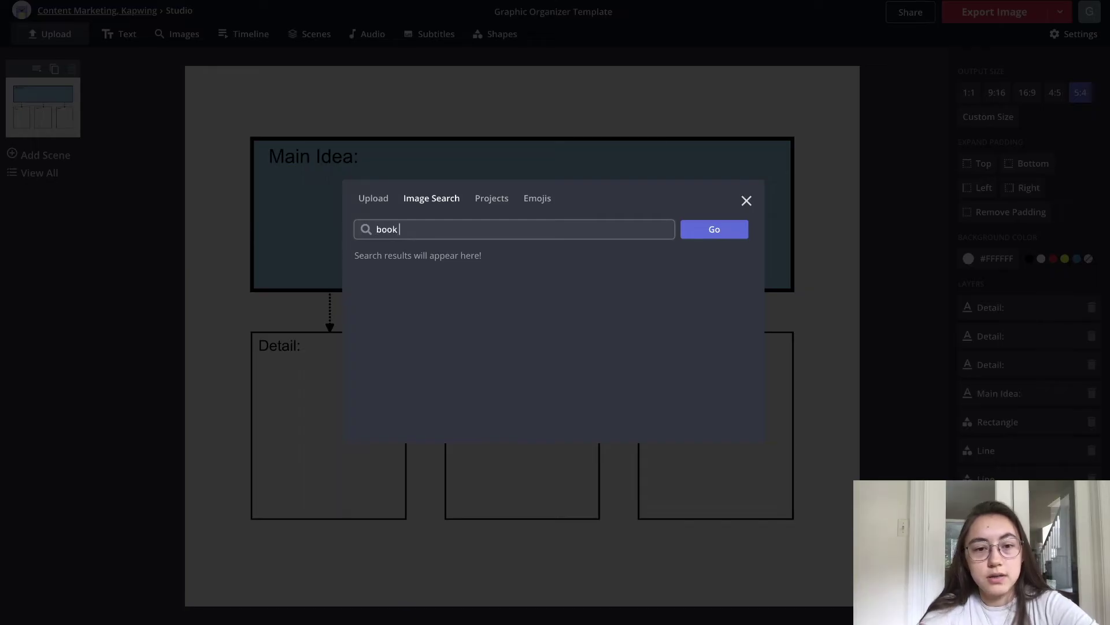
{"action": "key", "text": "Return"}
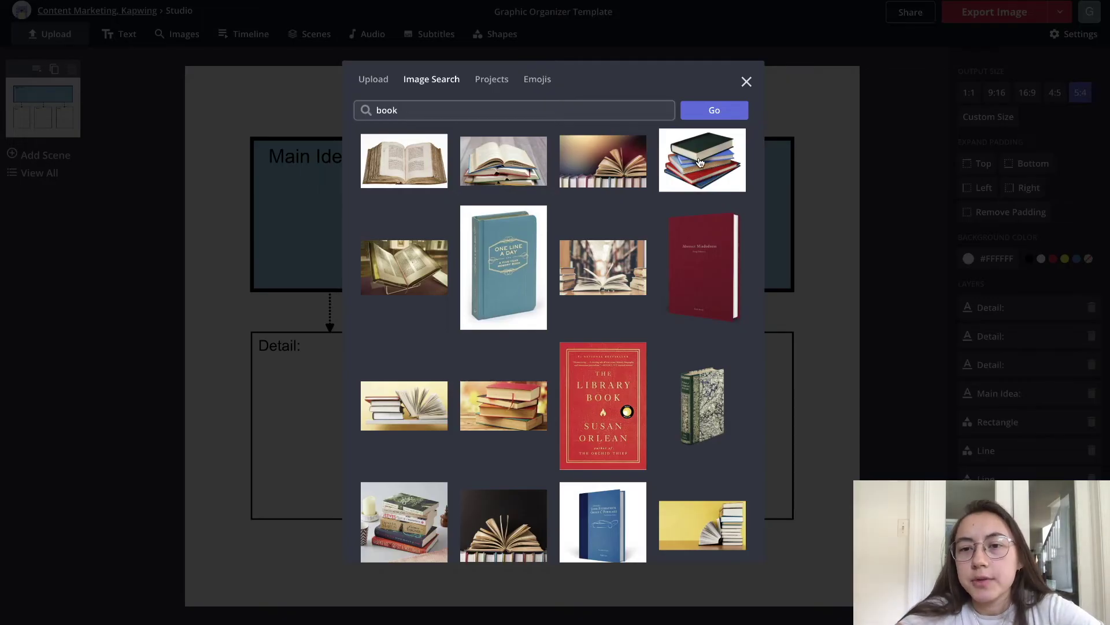
{"action": "left_click", "coordinate": [695, 161]}
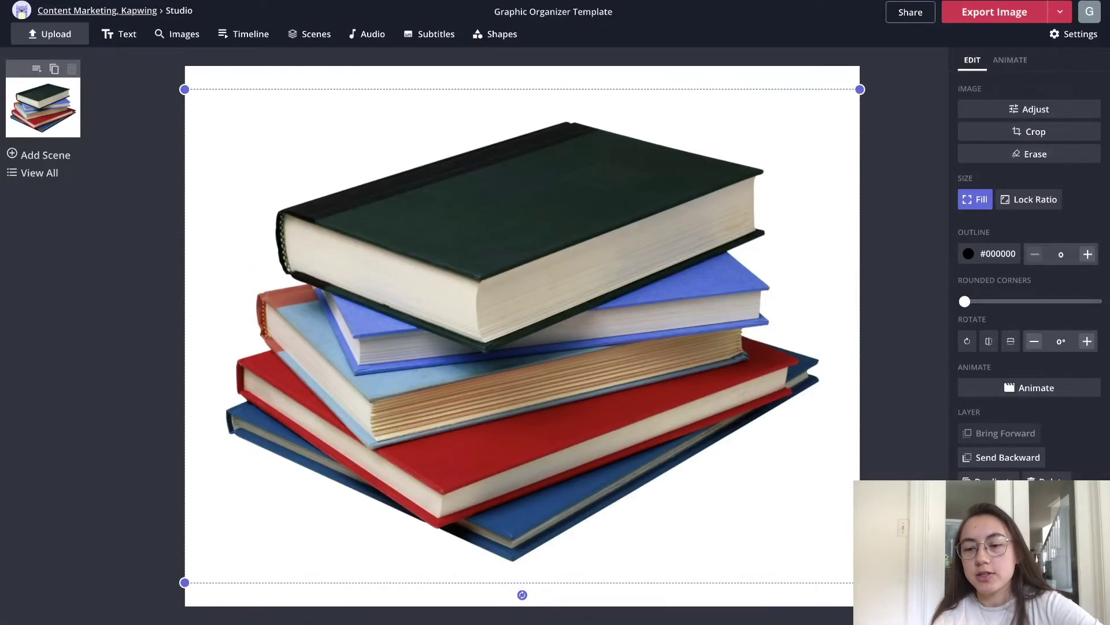
Step: Shrink the books photo and centre it over the Main Idea box
{"action": "left_click_drag", "start_coordinate": [860, 583], "coordinate": [433, 278]}
{"action": "left_click_drag", "start_coordinate": [323, 239], "coordinate": [614, 241]}
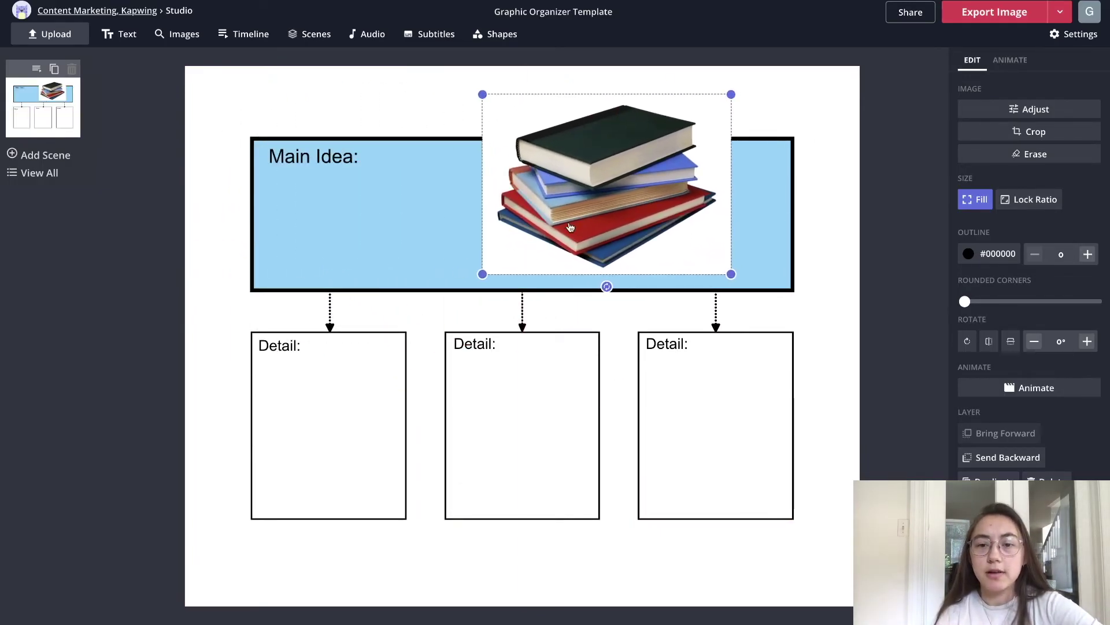
{"action": "left_click_drag", "start_coordinate": [570, 227], "coordinate": [521, 258]}
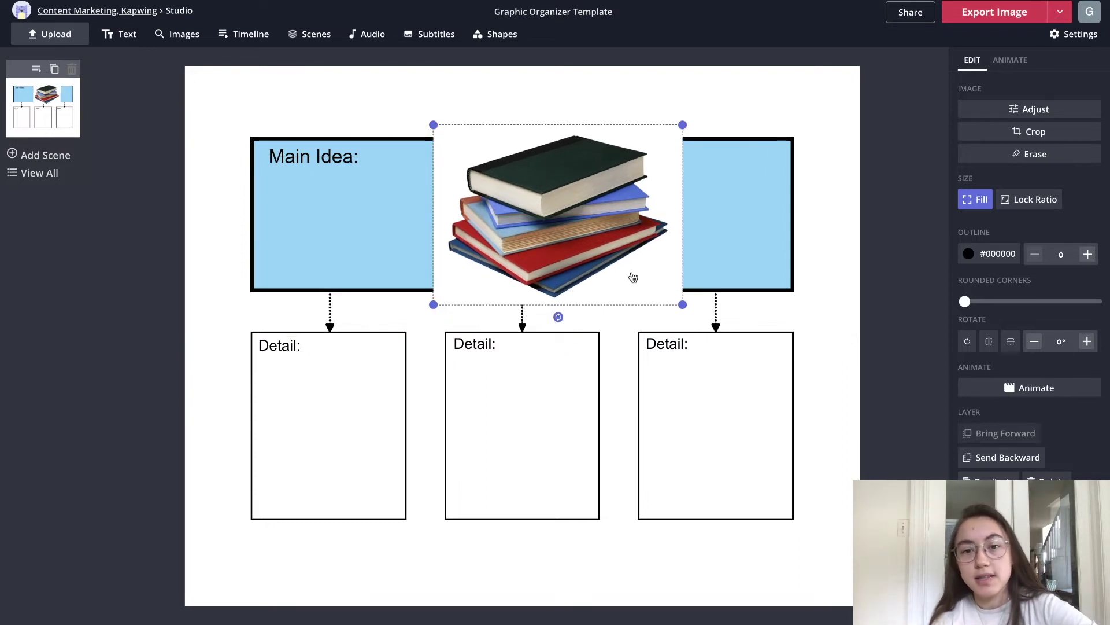
{"action": "left_click", "coordinate": [1017, 154]}
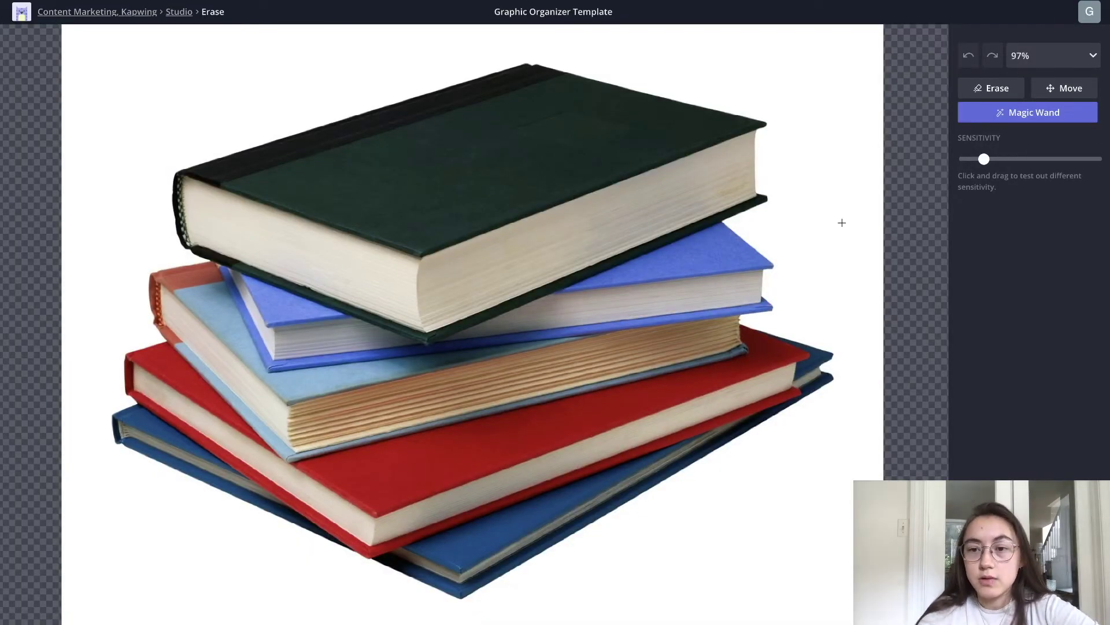
Step: Erase the book photo's white background, cleaning up with a size-123 freehand eraser
{"action": "left_click_drag", "start_coordinate": [831, 224], "coordinate": [831, 185]}
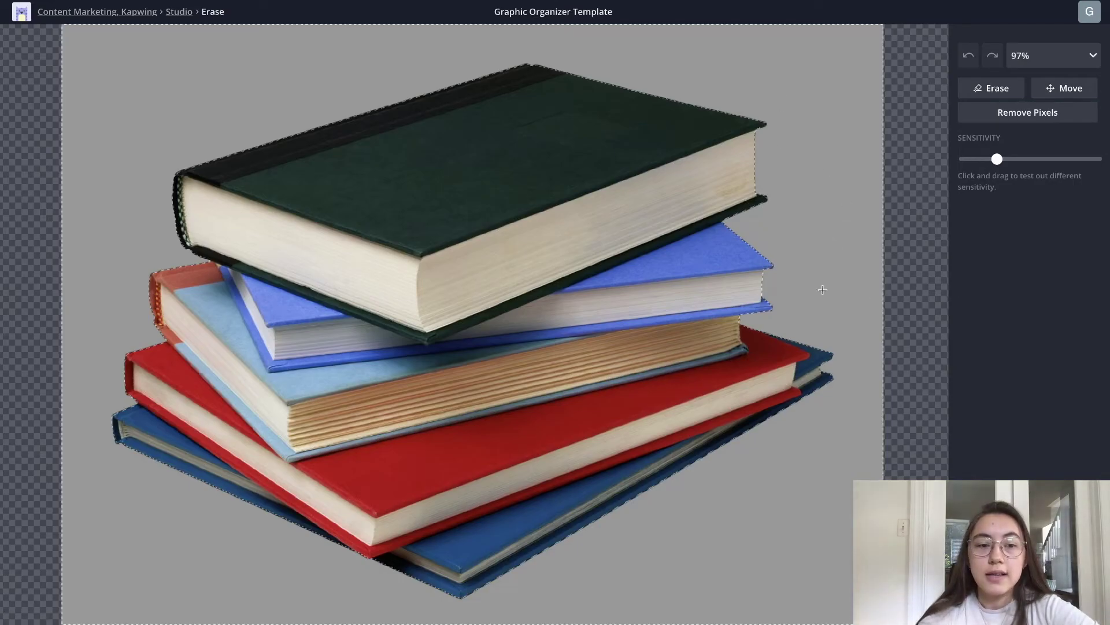
{"action": "key", "text": "Delete"}
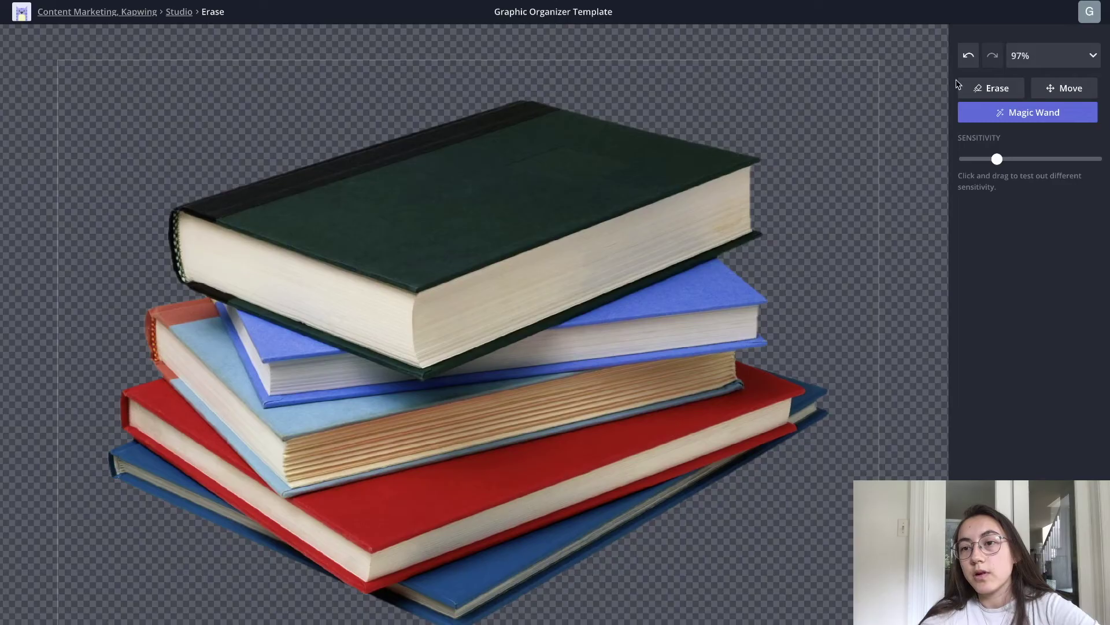
{"action": "left_click", "coordinate": [988, 92]}
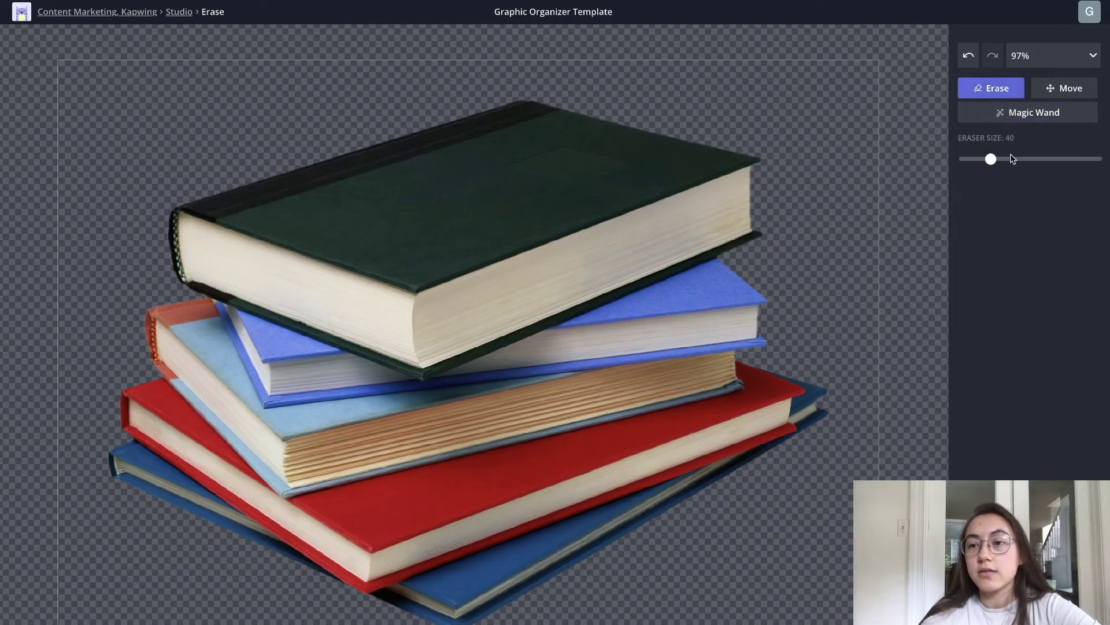
{"action": "left_click_drag", "start_coordinate": [1013, 159], "coordinate": [1046, 159]}
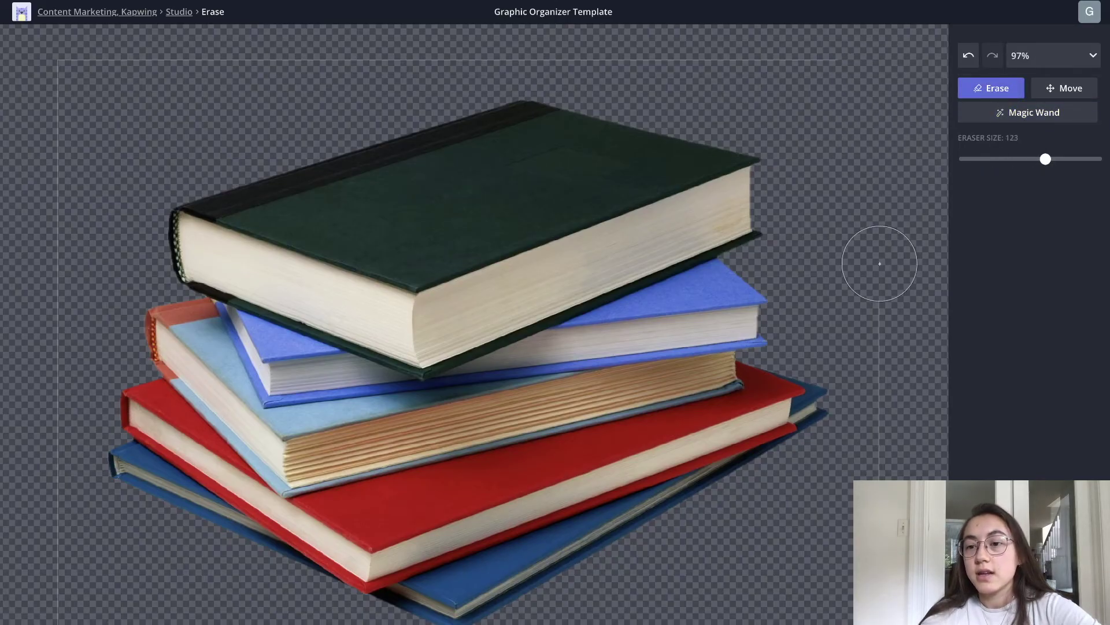
{"action": "scroll", "coordinate": [847, 477], "scroll_direction": "down", "scroll_amount": 3}
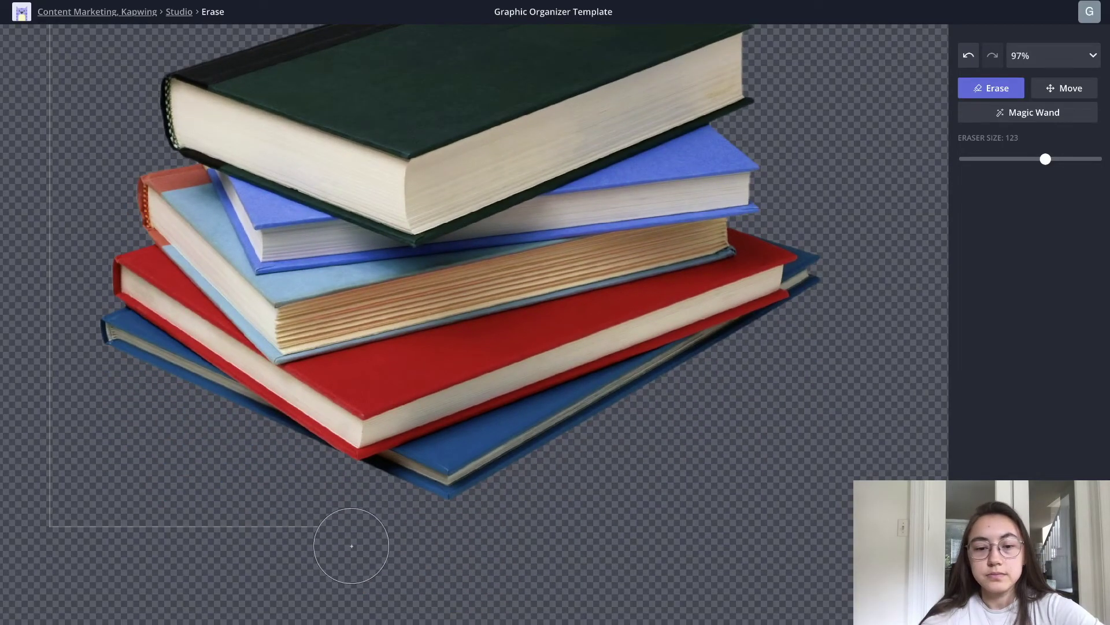
{"action": "scroll", "coordinate": [860, 148], "scroll_direction": "up", "scroll_amount": 3}
{"action": "scroll", "coordinate": [859, 149], "scroll_direction": "down", "scroll_amount": 10}
{"action": "scroll", "coordinate": [860, 149], "scroll_direction": "up", "scroll_amount": 10}
{"action": "scroll", "coordinate": [860, 149], "scroll_direction": "down", "scroll_amount": 3}
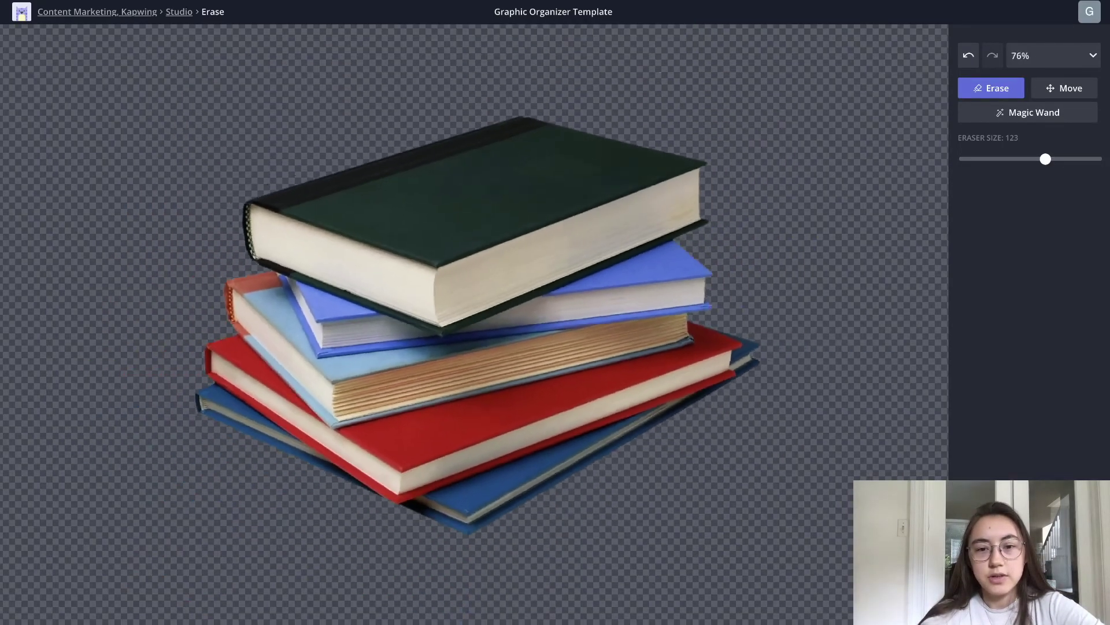
{"action": "left_click", "coordinate": [1041, 607]}
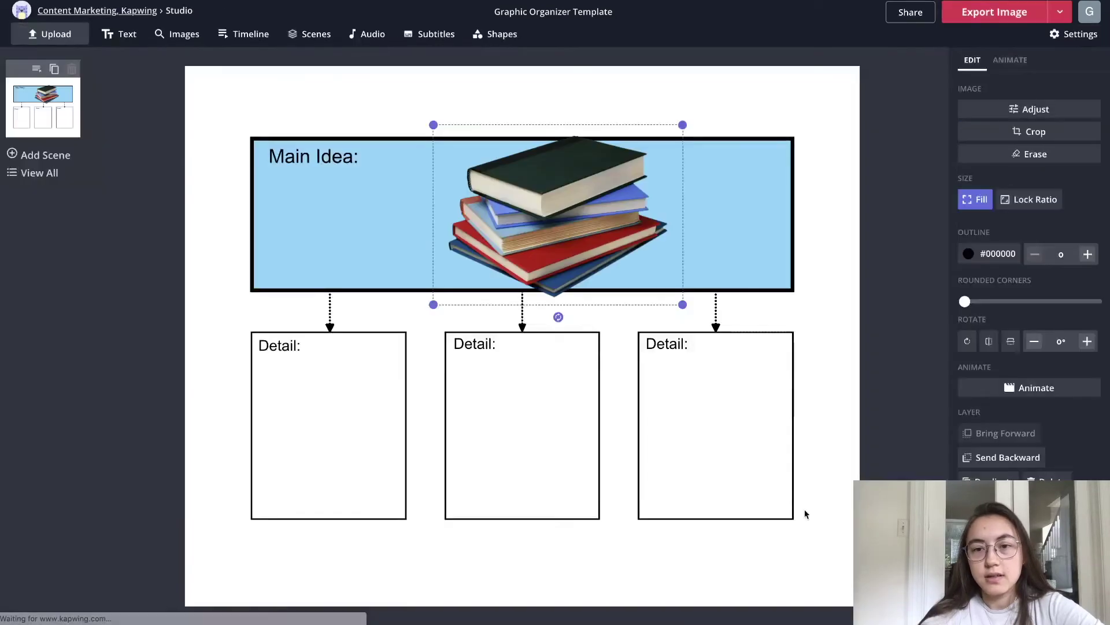
Step: Shrink the book stack and tuck it into the top-right corner above the Main Idea box
{"action": "mouse_move", "coordinate": [548, 245]}
{"action": "left_mouse_down"}
{"action": "mouse_move", "coordinate": [651, 191]}
{"action": "mouse_move", "coordinate": [693, 194]}
{"action": "left_mouse_up"}
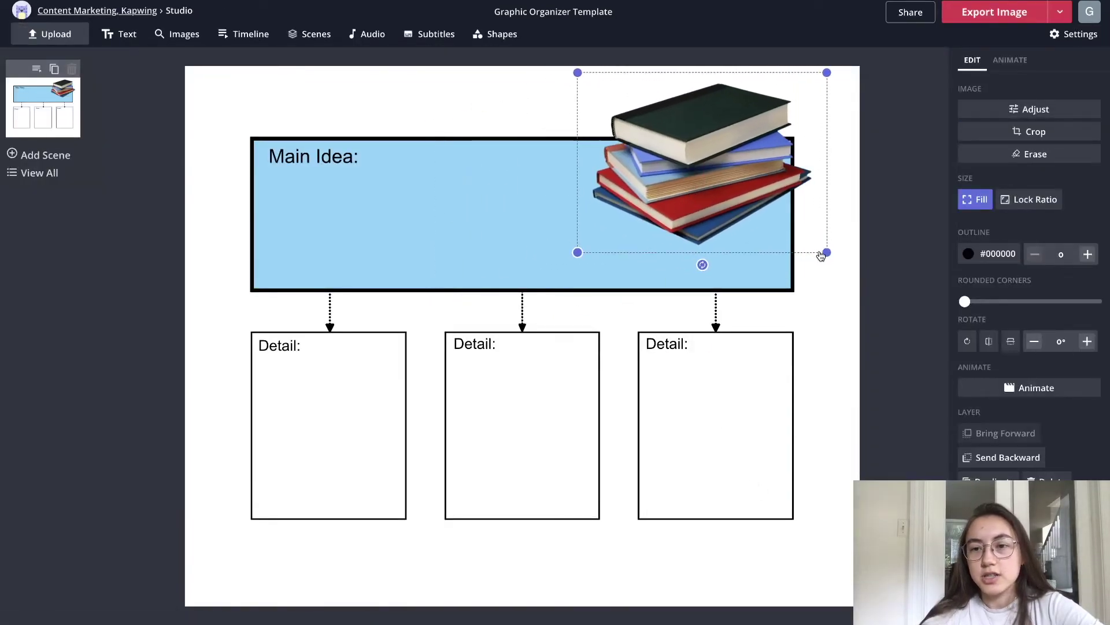
{"action": "left_click_drag", "start_coordinate": [827, 252], "coordinate": [712, 165]}
{"action": "left_click_drag", "start_coordinate": [646, 115], "coordinate": [771, 127]}
{"action": "left_click", "coordinate": [892, 245]}
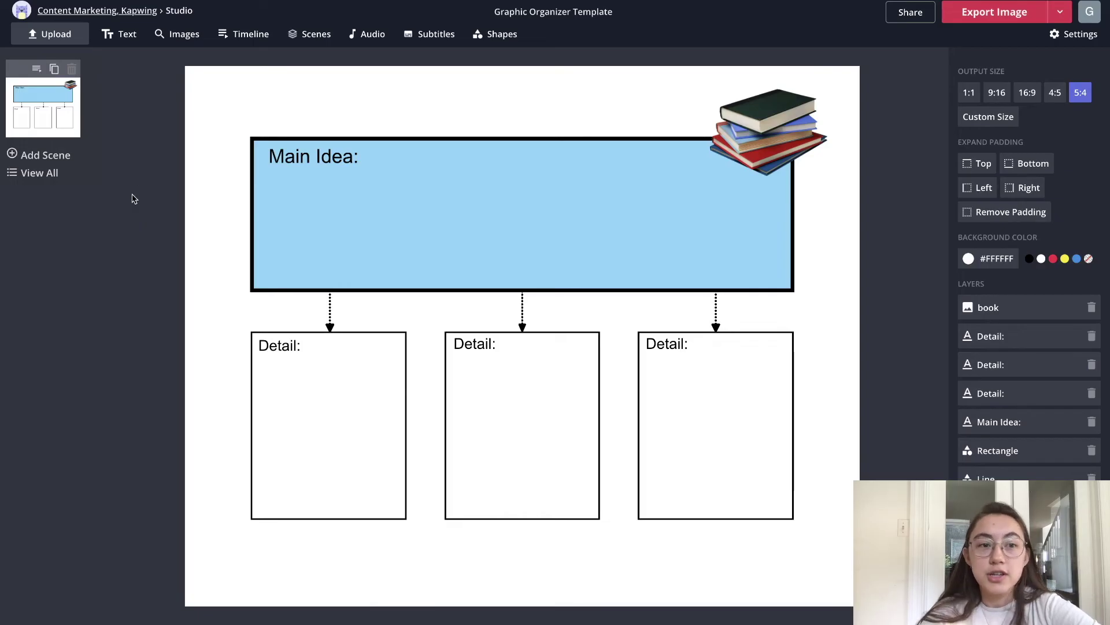
Step: Try a slightly smiling emoji on the Main Idea box, then delete it
{"action": "left_click", "coordinate": [184, 34]}
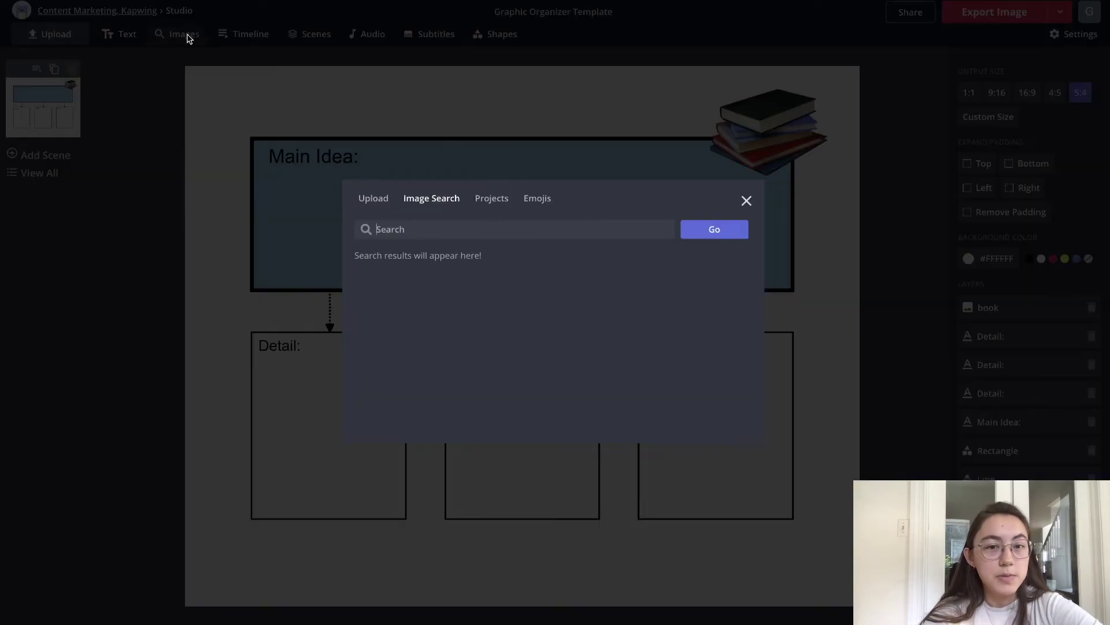
{"action": "left_click", "coordinate": [545, 204]}
{"action": "scroll", "coordinate": [491, 257], "scroll_direction": "down", "scroll_amount": 1}
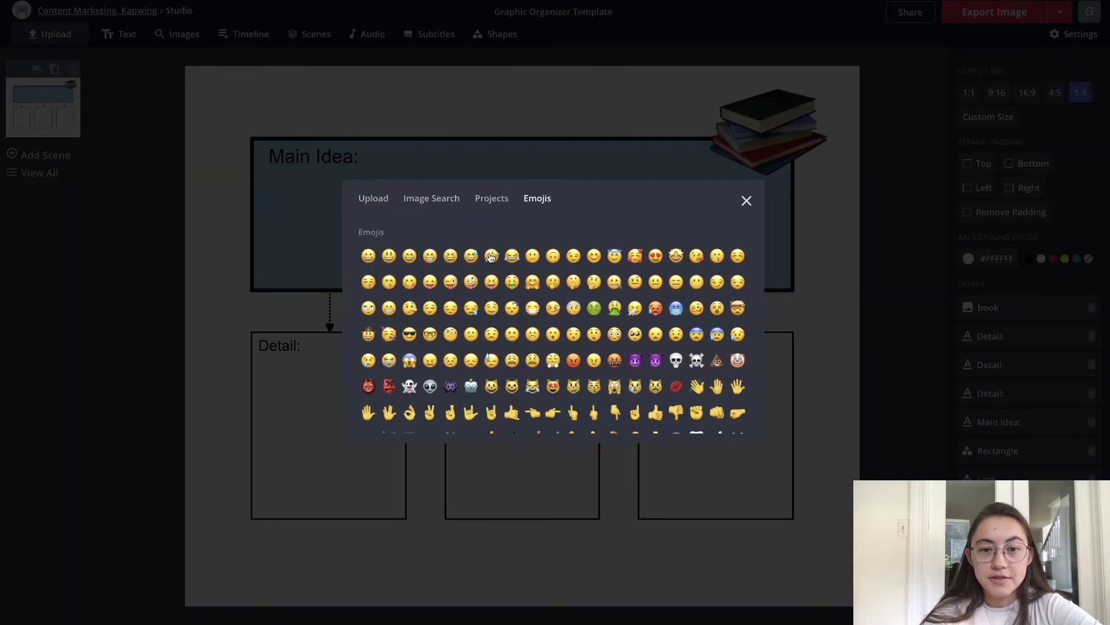
{"action": "left_click", "coordinate": [532, 256]}
{"action": "left_click_drag", "start_coordinate": [526, 336], "coordinate": [376, 219]}
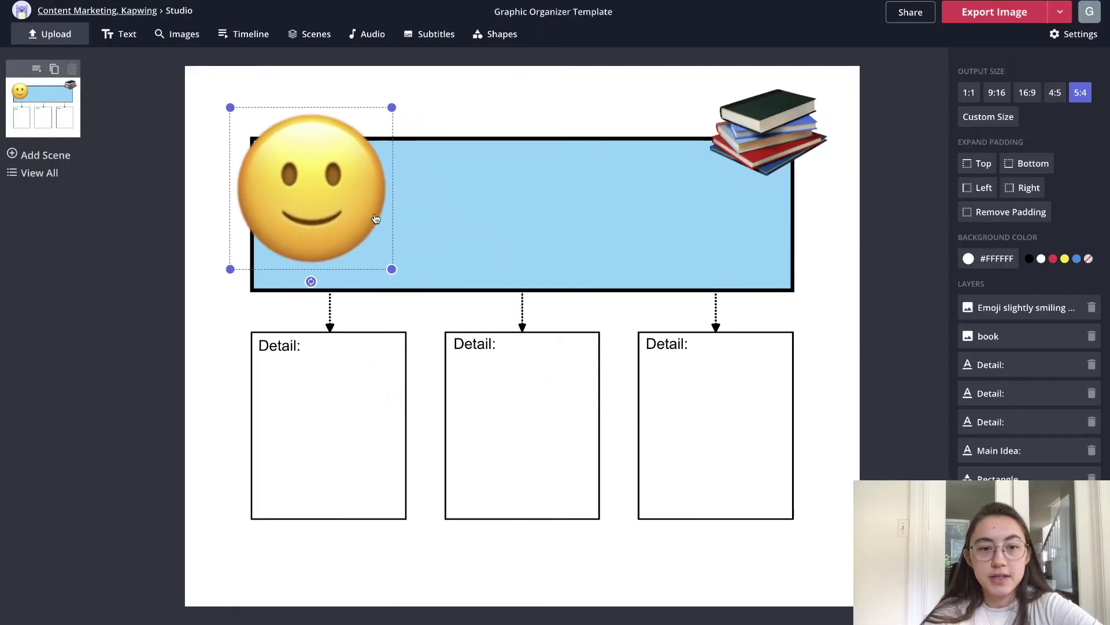
{"action": "key", "text": "Delete"}
Step: Search for 'reading gif' and place the cartoon reading GIF at the bottom centre
{"action": "left_click", "coordinate": [184, 35]}
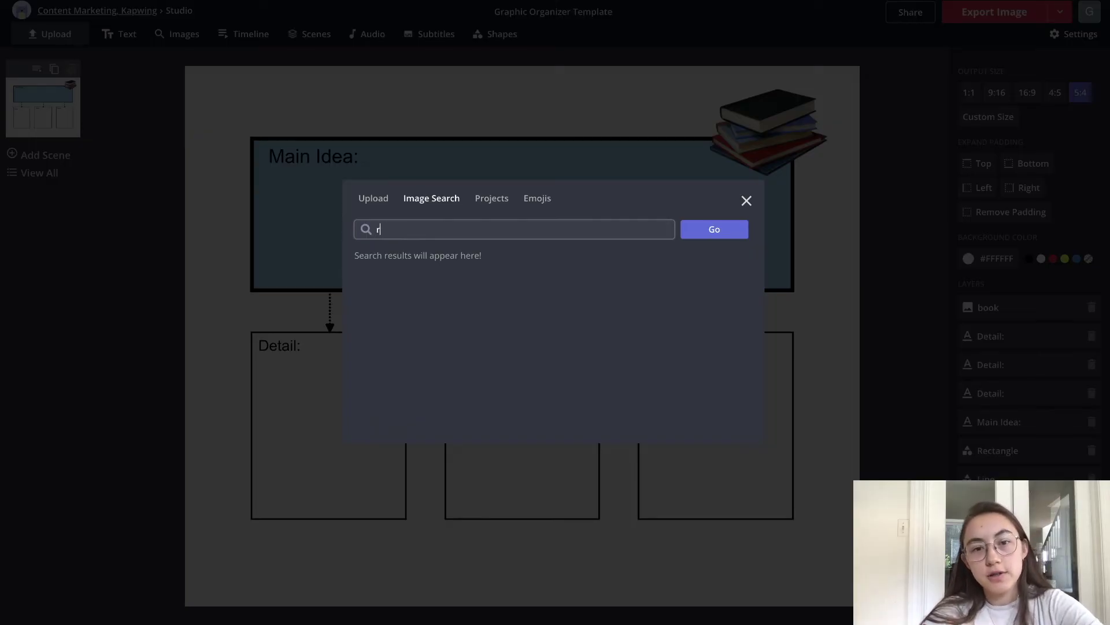
{"action": "type", "text": "reading gif"}
{"action": "key", "text": "Return"}
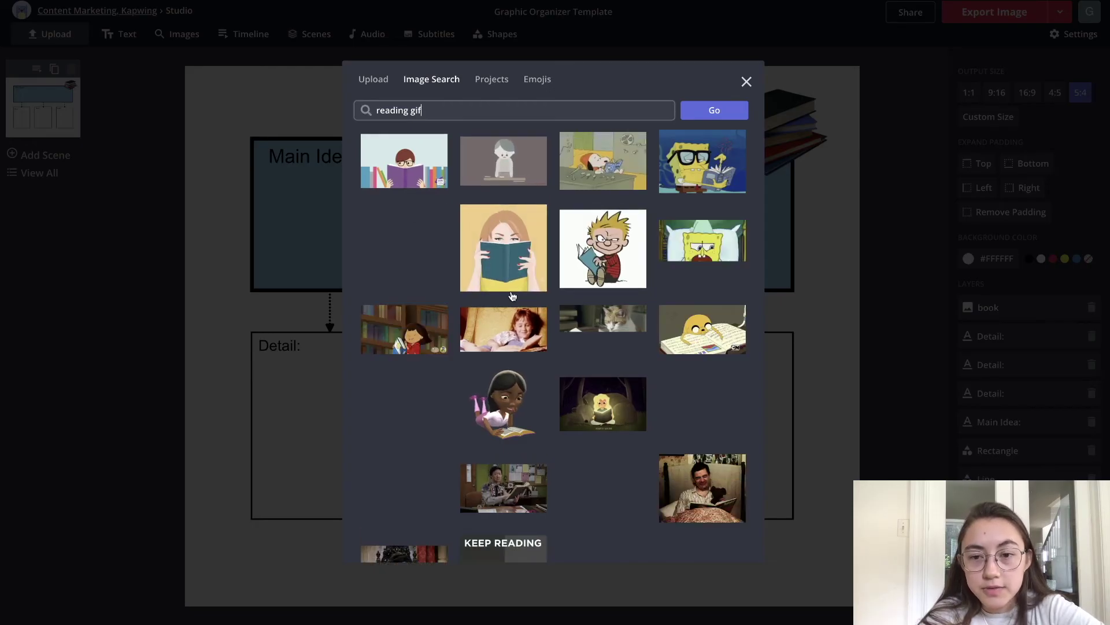
{"action": "left_click", "coordinate": [702, 162]}
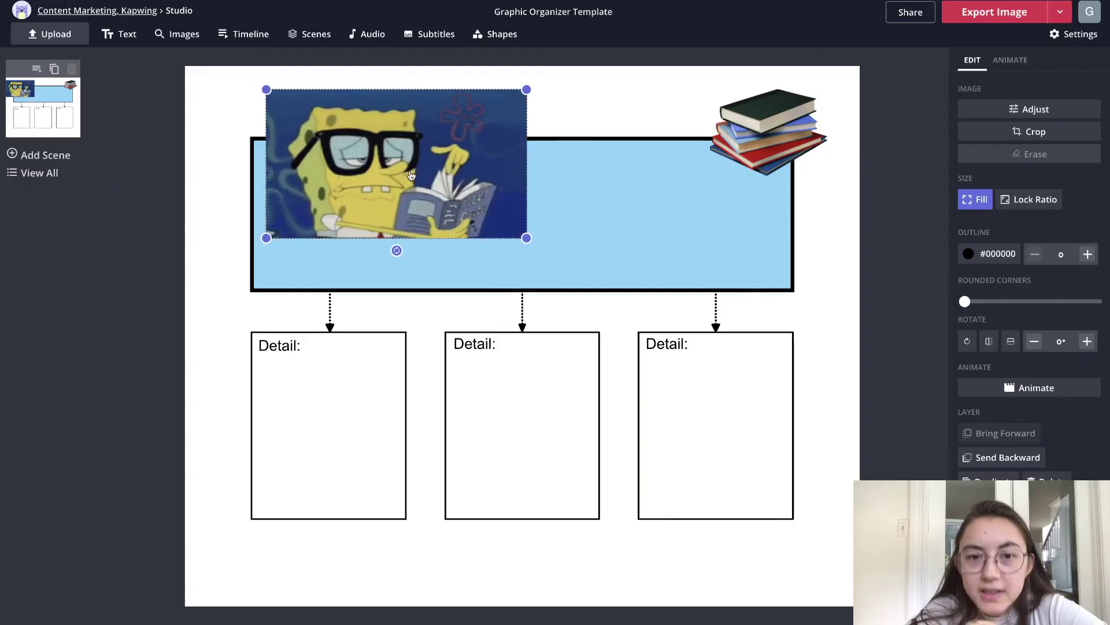
{"action": "left_click_drag", "start_coordinate": [387, 199], "coordinate": [521, 525]}
{"action": "left_click", "coordinate": [716, 553]}
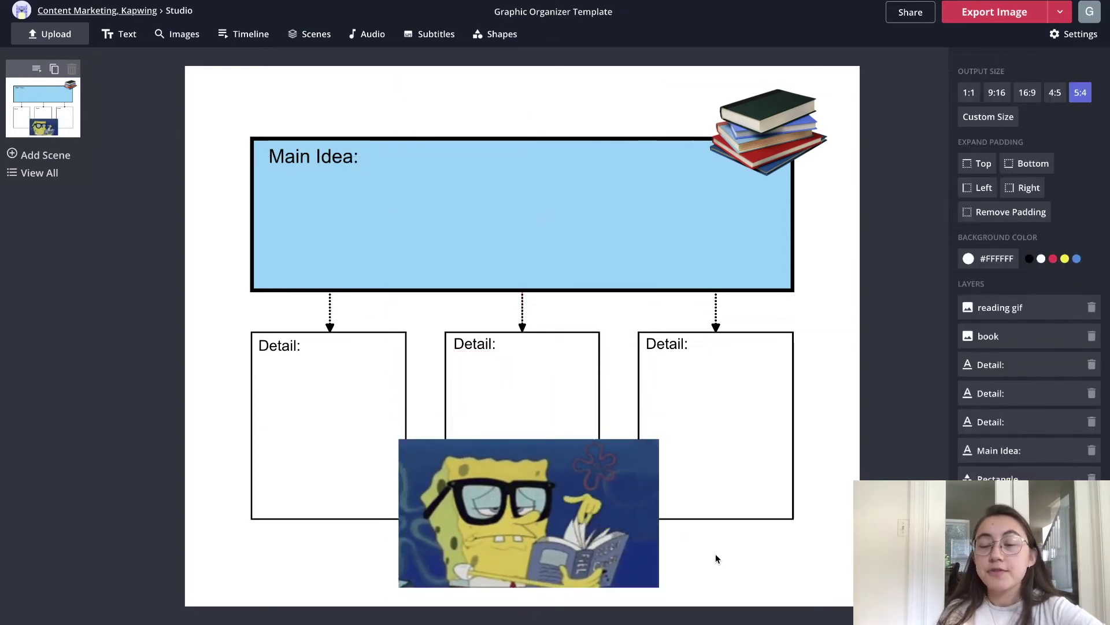
Step: Set the project's output file type to GIF and delete the reading GIF from the organizer
{"action": "left_click", "coordinate": [648, 553]}
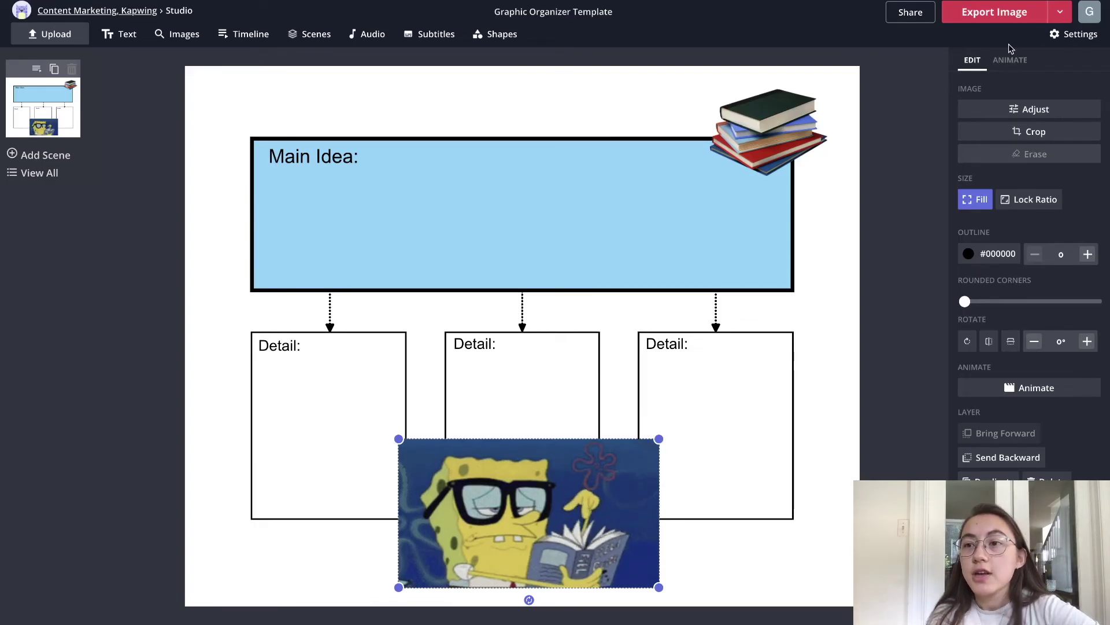
{"action": "left_click", "coordinate": [1064, 36]}
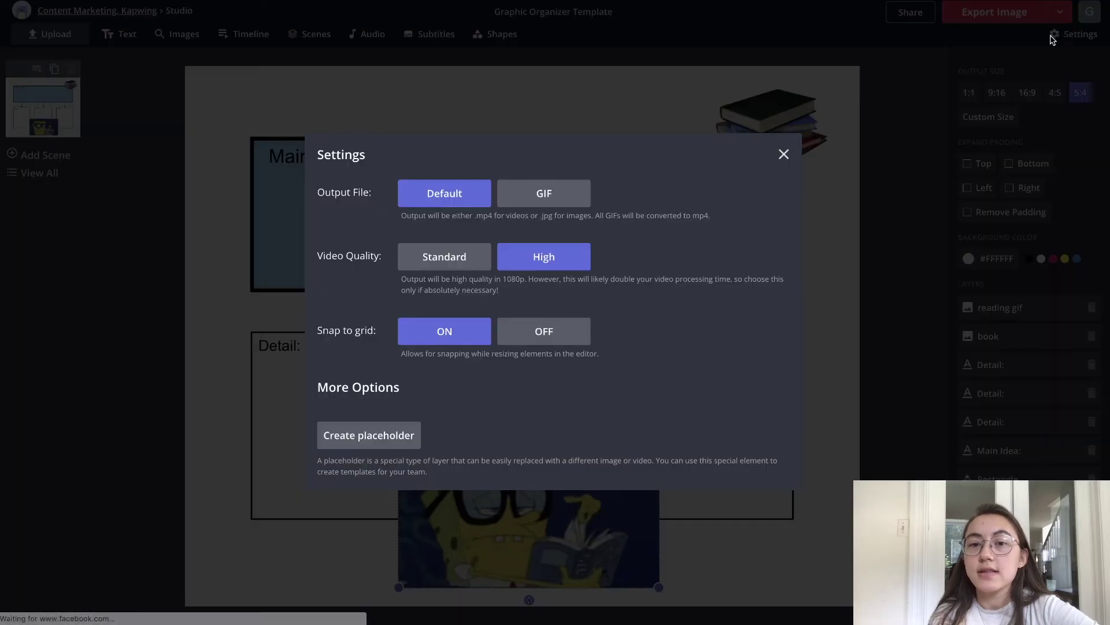
{"action": "left_click", "coordinate": [545, 196]}
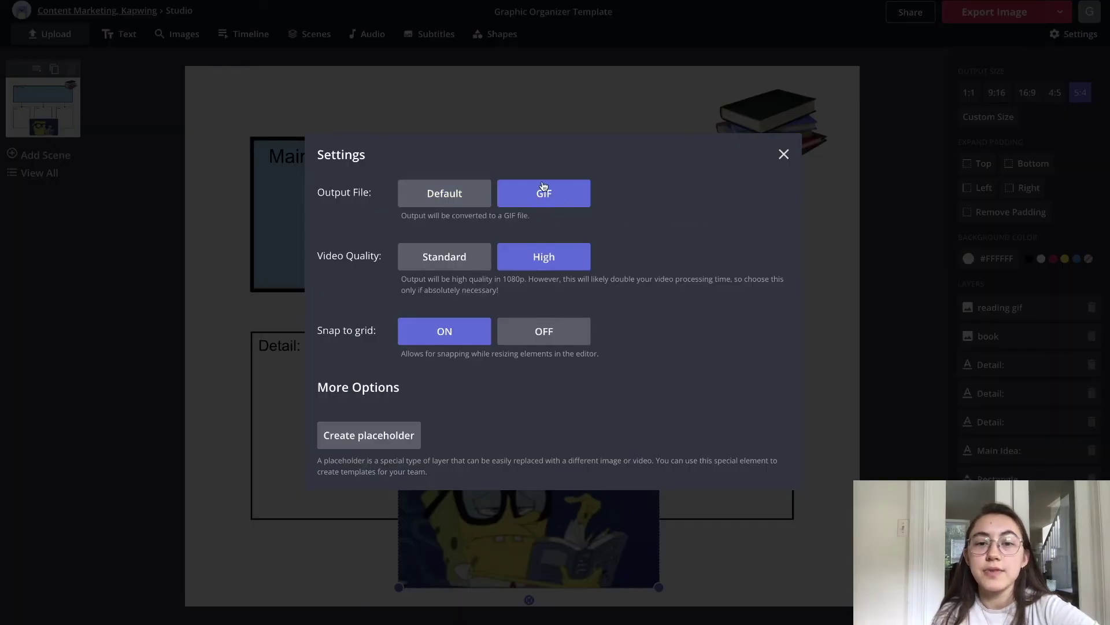
{"action": "left_click", "coordinate": [584, 494]}
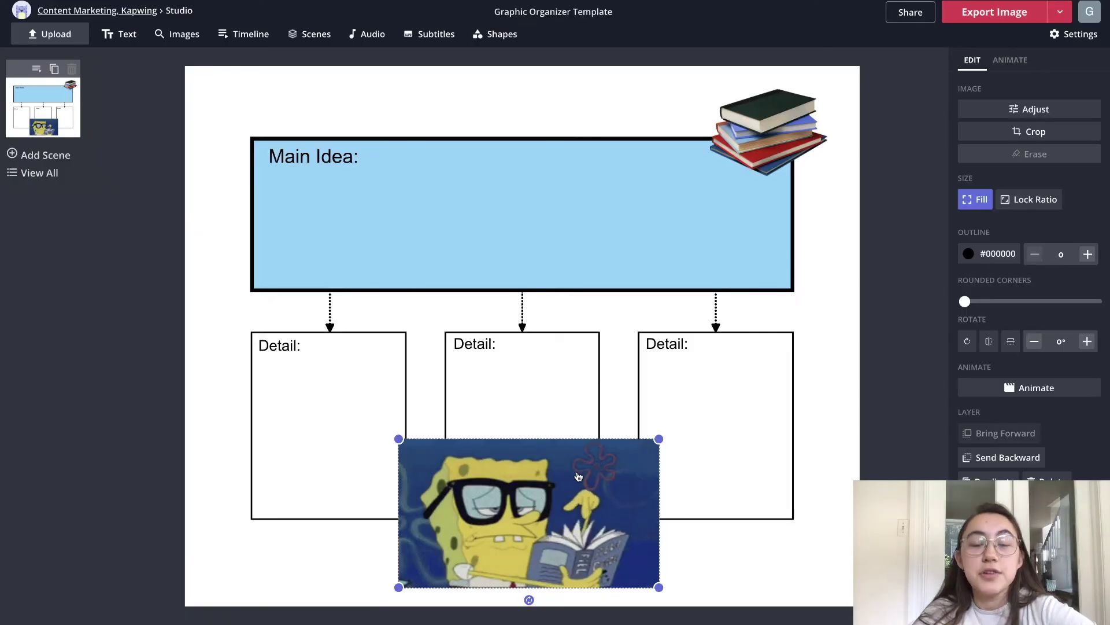
{"action": "key", "text": "Delete"}
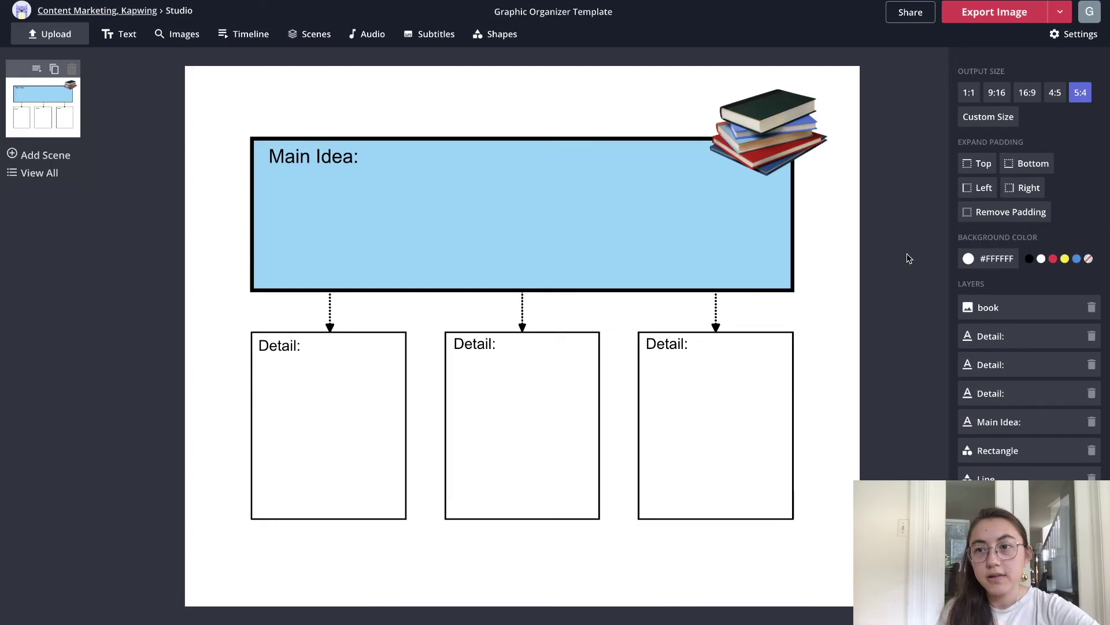
{"action": "left_click", "coordinate": [975, 19]}
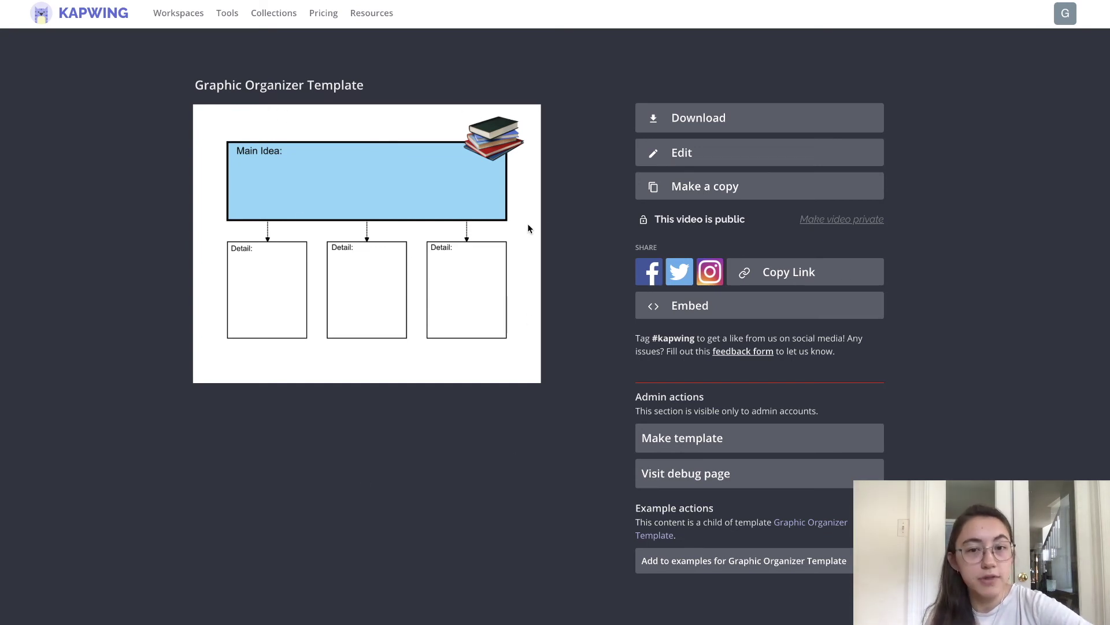
Step: Download the exported organizer as a JPEG and open the downloaded file
{"action": "left_click", "coordinate": [721, 111]}
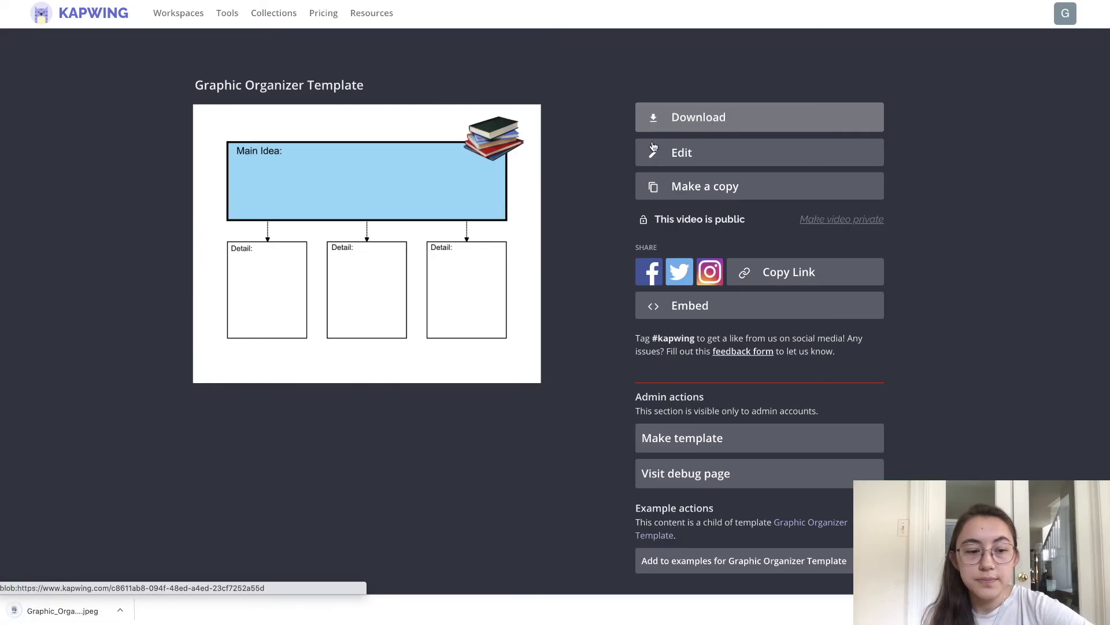
{"action": "left_click", "coordinate": [79, 614]}
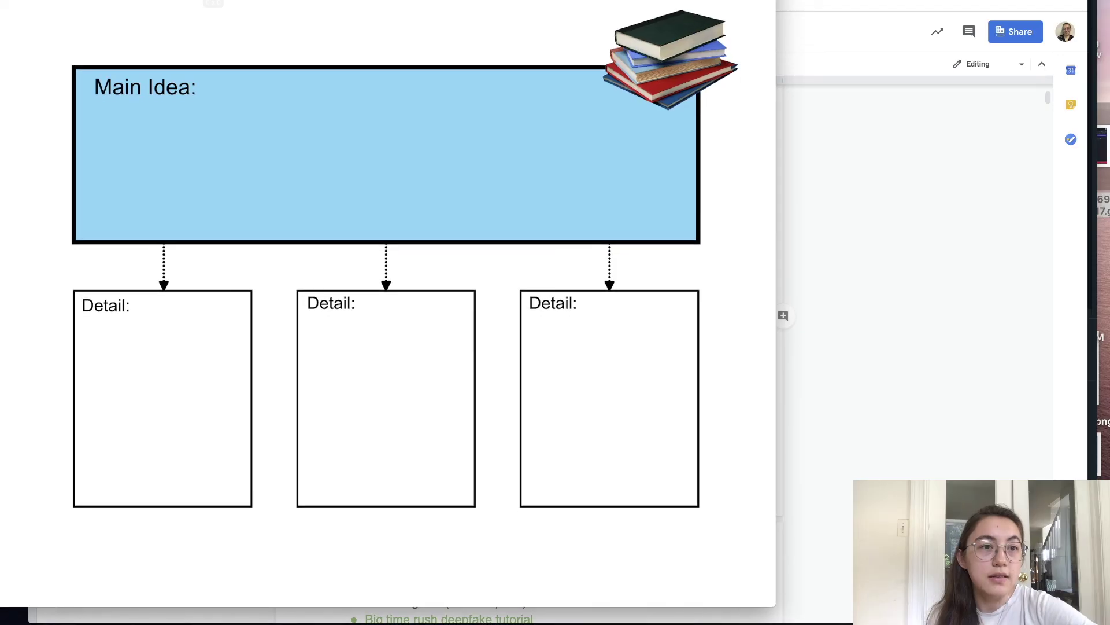
Step: Print the downloaded organizer JPEG from Preview's File menu
{"action": "left_click", "coordinate": [81, 0]}
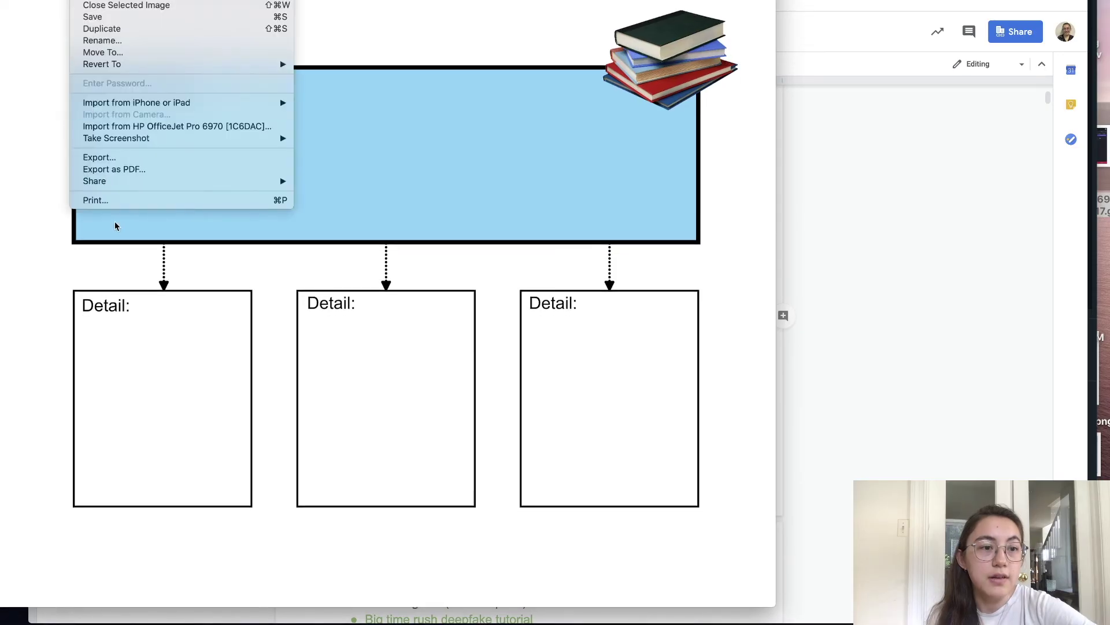
{"action": "left_click", "coordinate": [137, 199]}
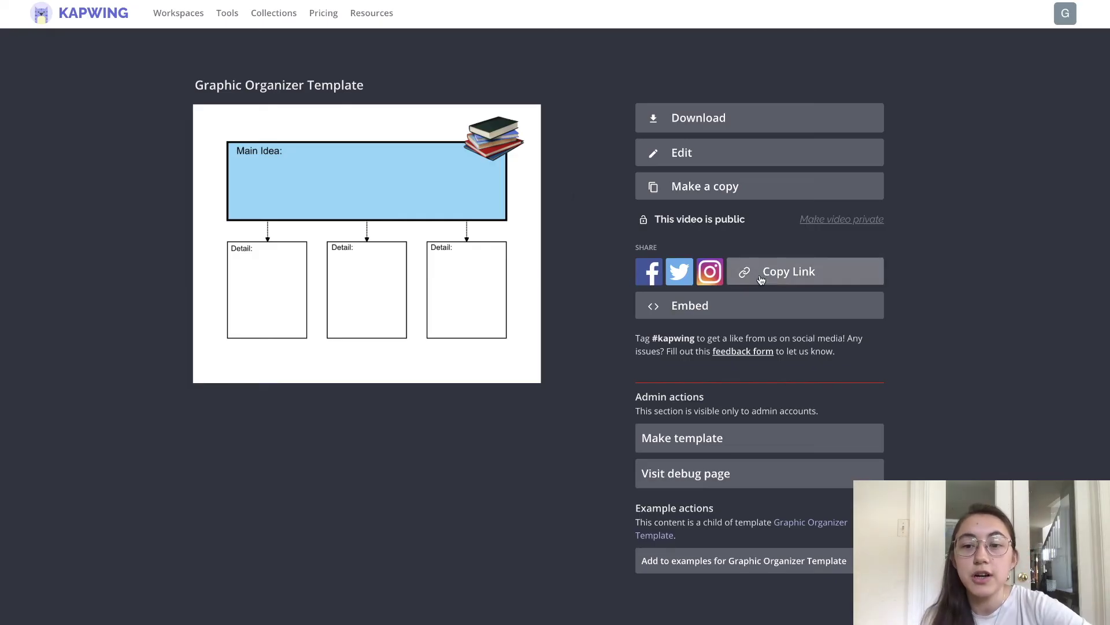
Step: Copy the organizer's share link from the Share Content dialog
{"action": "left_click", "coordinate": [790, 272]}
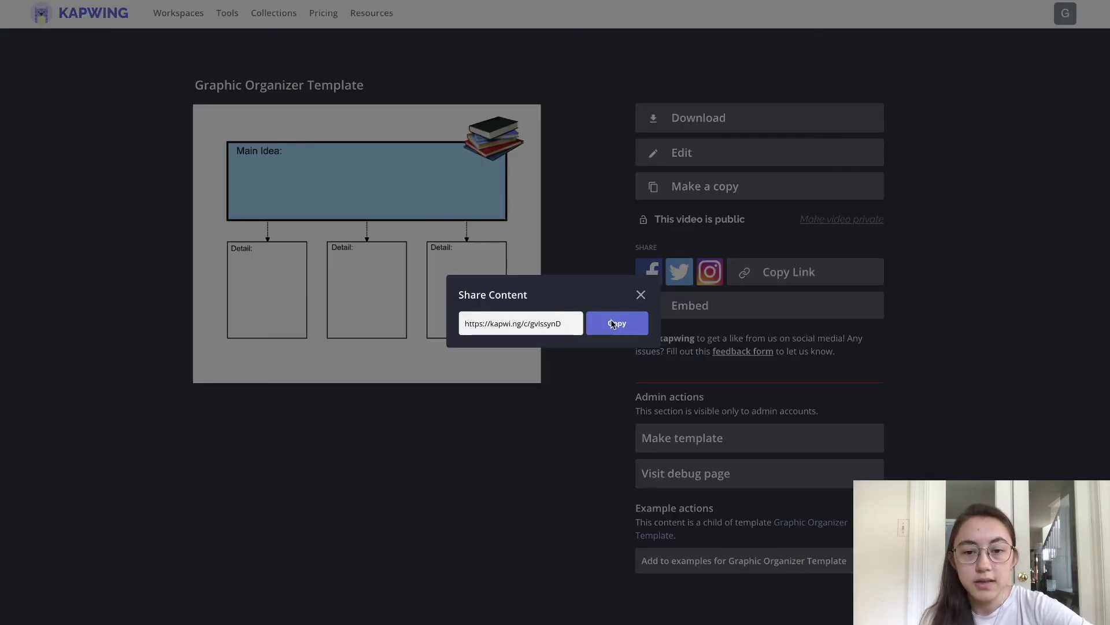
{"action": "left_click", "coordinate": [614, 324]}
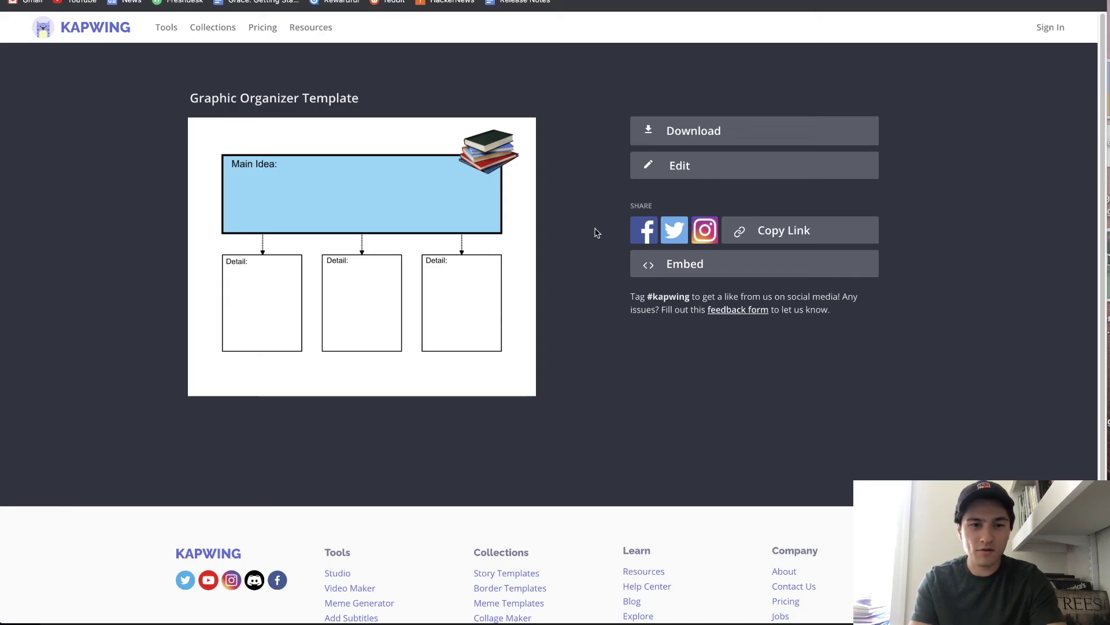
Step: Add yellow 'This is my idea' text beside 'Main Idea:' and re-export the organizer
{"action": "left_click", "coordinate": [686, 181]}
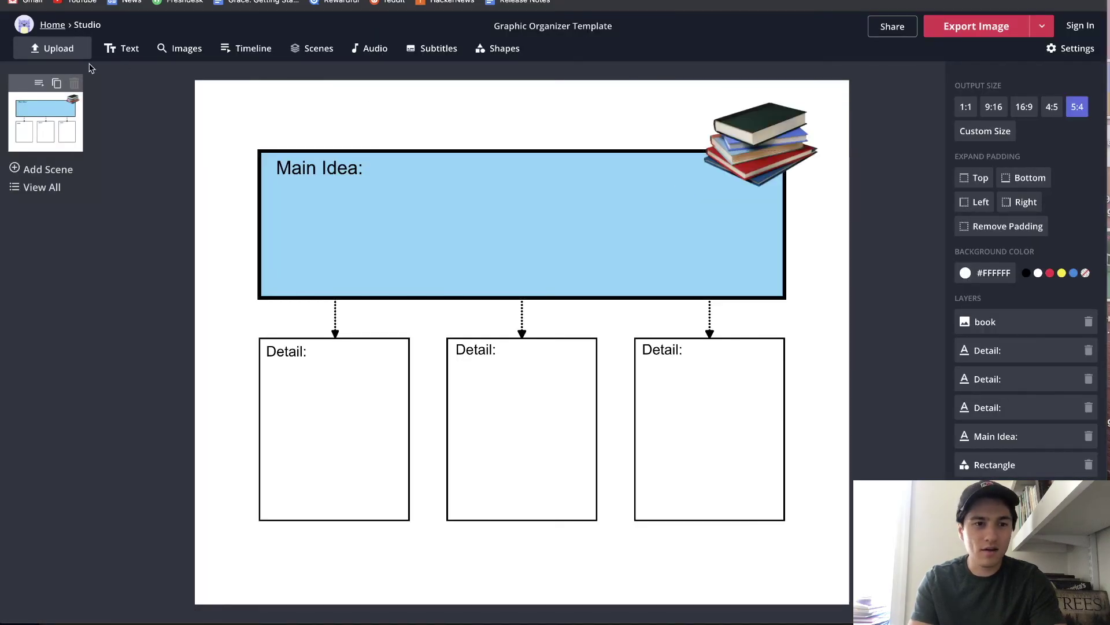
{"action": "left_click", "coordinate": [111, 49]}
{"action": "left_click_drag", "start_coordinate": [489, 178], "coordinate": [507, 169]}
{"action": "left_click_drag", "start_coordinate": [612, 185], "coordinate": [616, 178]}
{"action": "key", "text": "BackSpace"}
{"action": "key", "text": "BackSpace"}
{"action": "key", "text": "BackSpace"}
{"action": "key", "text": "BackSpace"}
{"action": "key", "text": "BackSpace"}
{"action": "key", "text": "BackSpace"}
{"action": "key", "text": "BackSpace"}
{"action": "key", "text": "BackSpace"}
{"action": "key", "text": "BackSpace"}
{"action": "key", "text": "BackSpace"}
{"action": "key", "text": "BackSpace"}
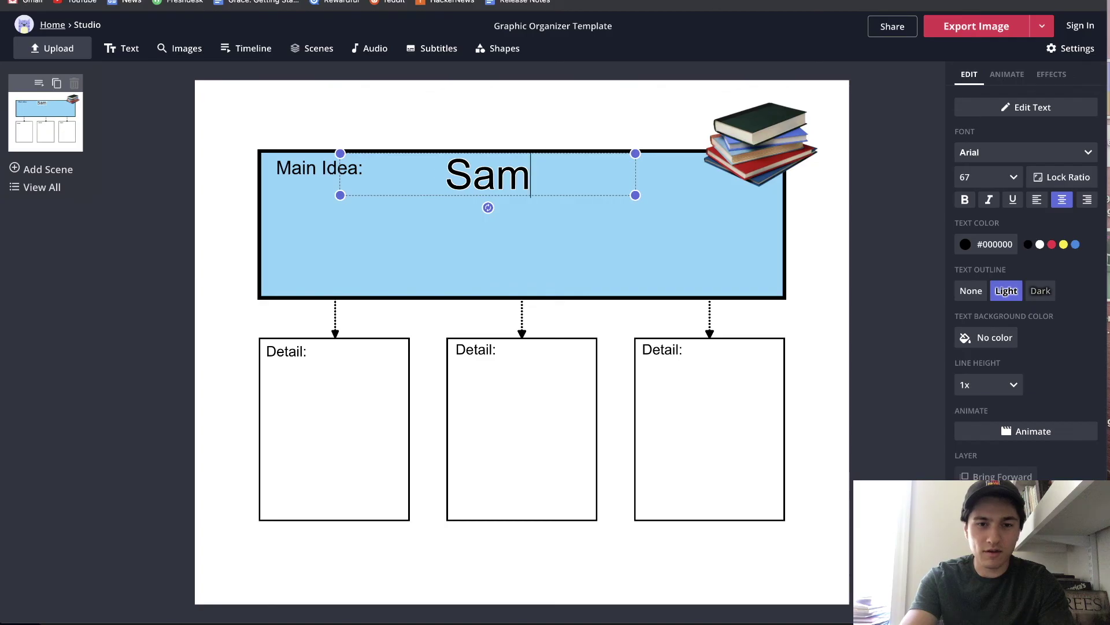
{"action": "type", "text": "This is my idea"}
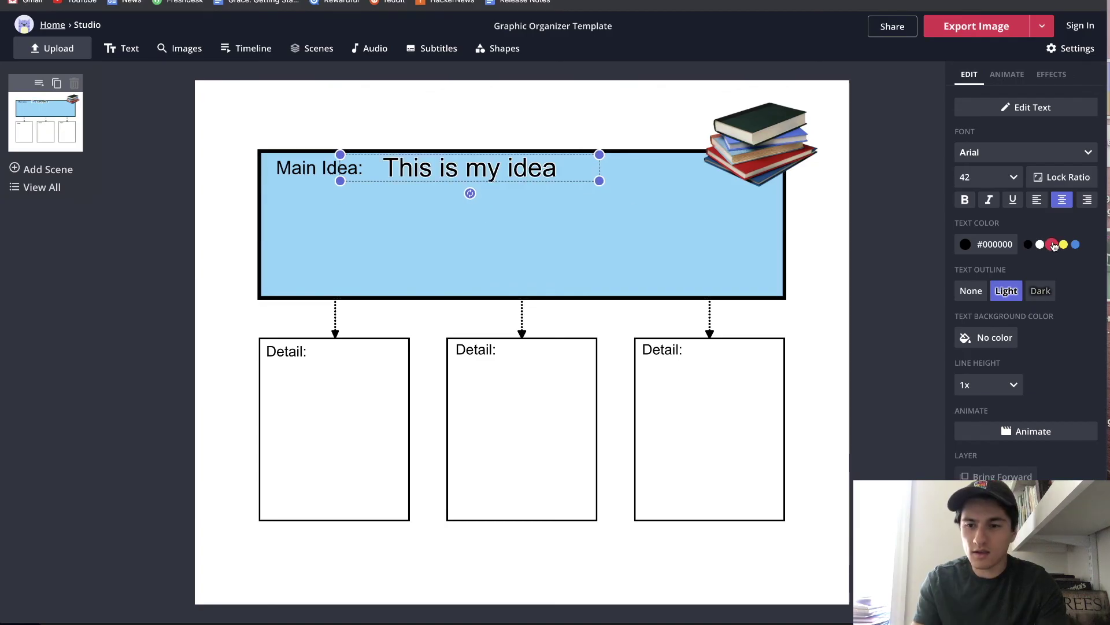
{"action": "left_click", "coordinate": [1062, 244]}
{"action": "left_click", "coordinate": [850, 230]}
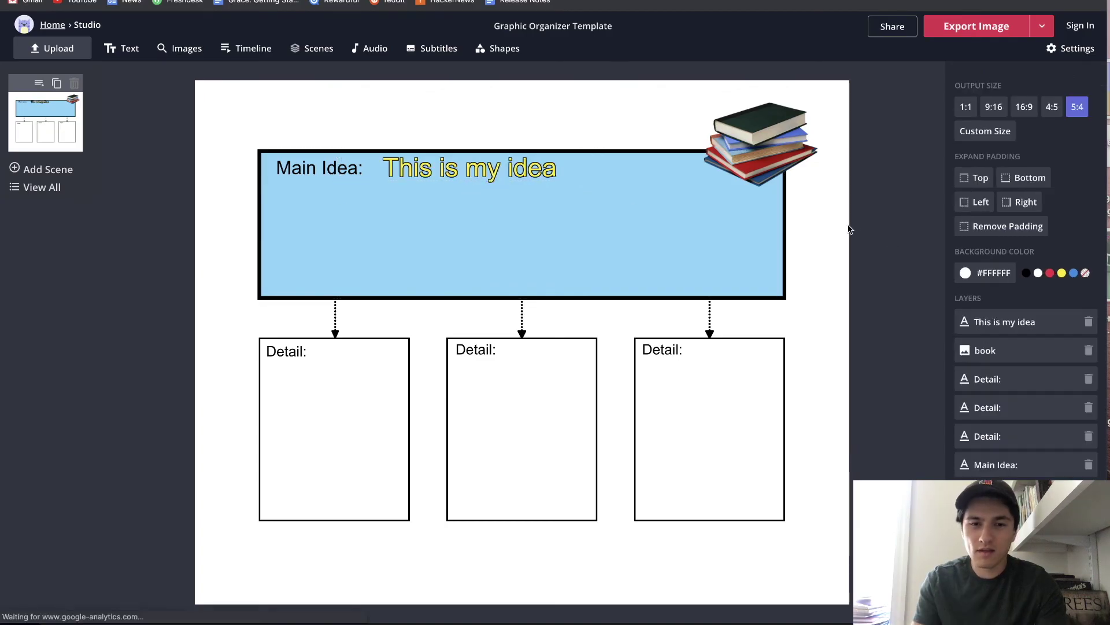
{"action": "left_click", "coordinate": [946, 30]}
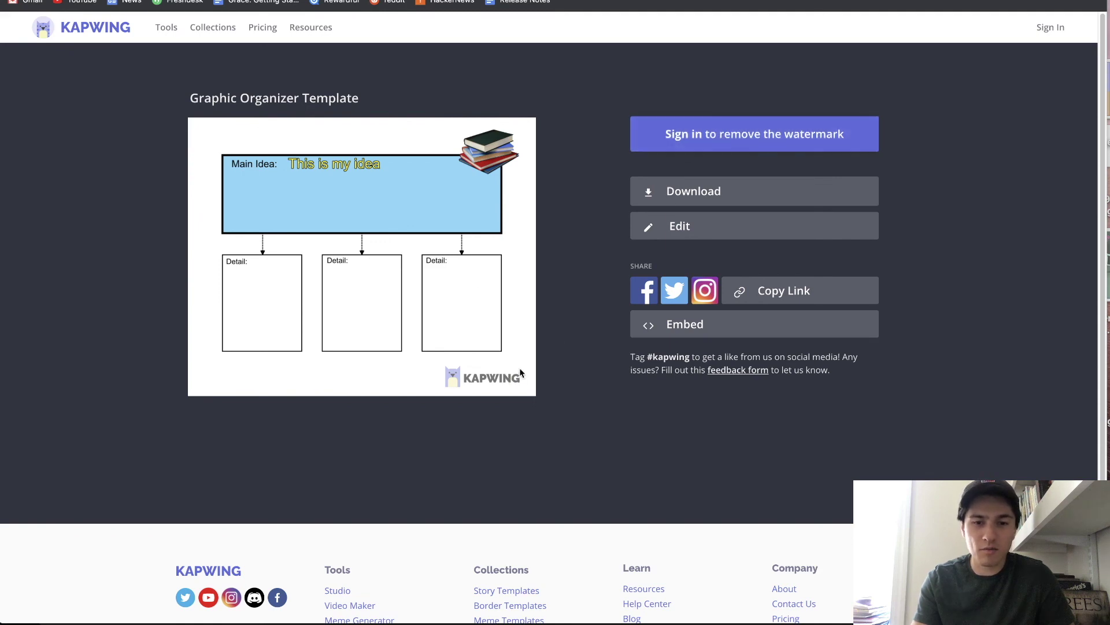
Step: Copy the re-exported organizer's link from the Share Content dialog
{"action": "left_click", "coordinate": [782, 298]}
{"action": "left_click", "coordinate": [610, 335]}
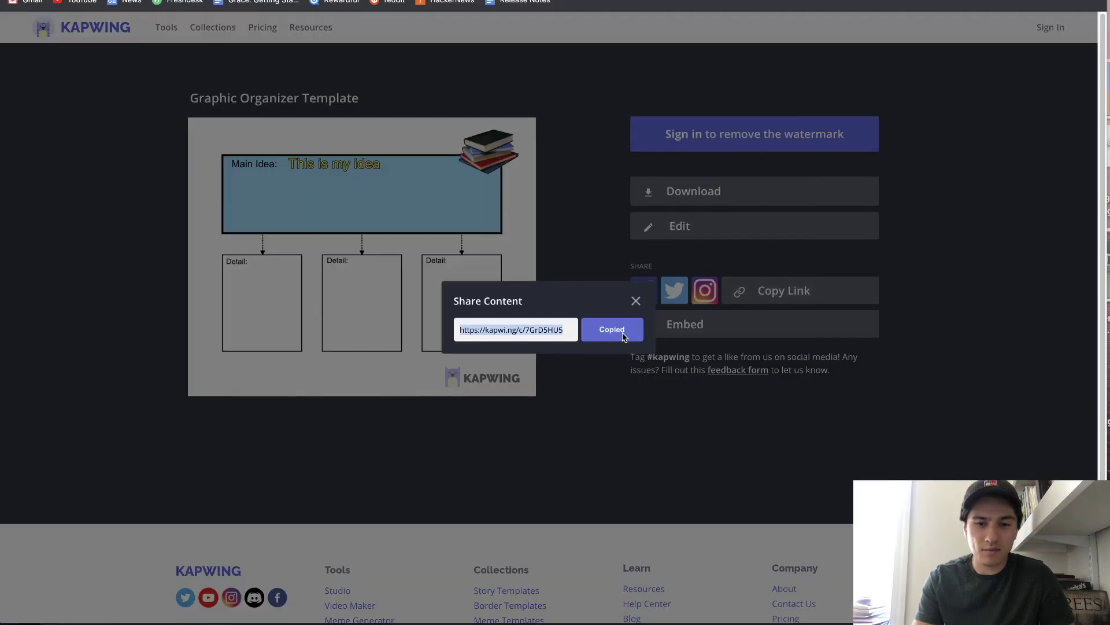